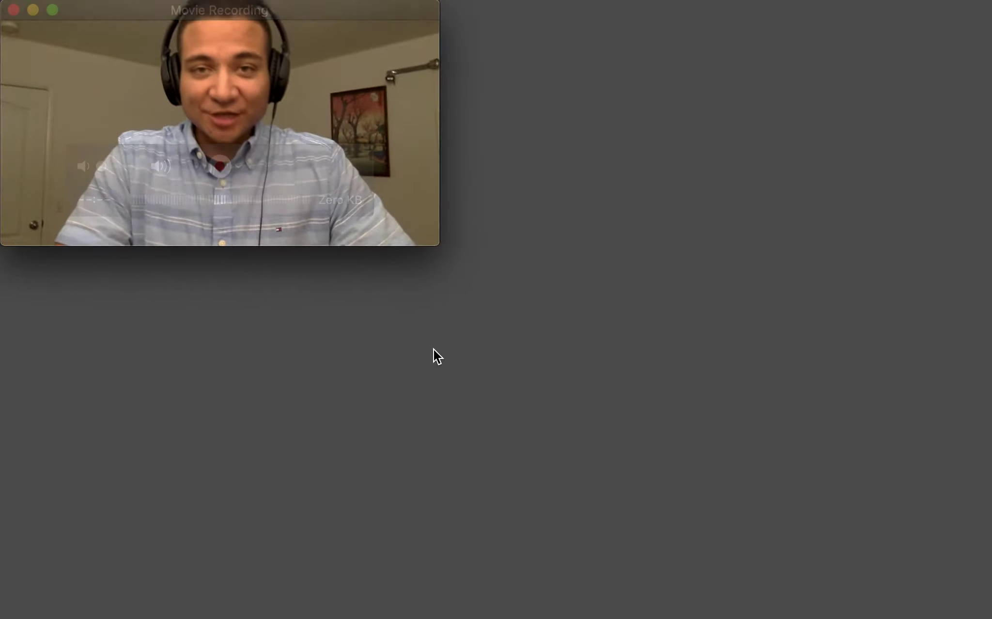
Bring up the browser with the Tech & Us--Brainstorm assignment page and reposition it and the camera preview so the file link is uncovered.
{"action": "left_click", "coordinate": [877, 590]}
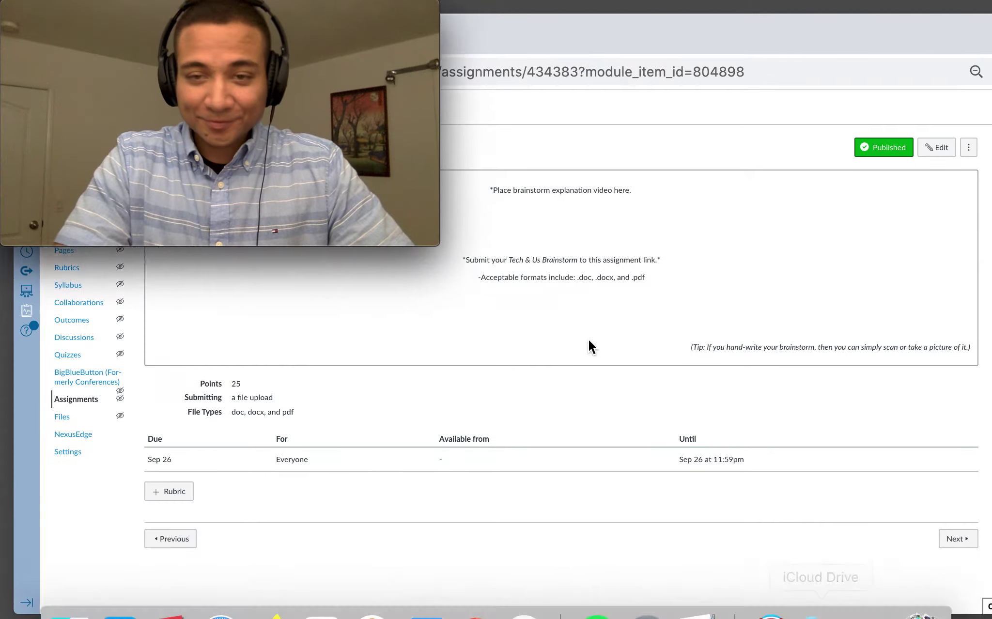
{"action": "left_click_drag", "start_coordinate": [607, 59], "coordinate": [602, 98]}
{"action": "mouse_move", "coordinate": [230, 86]}
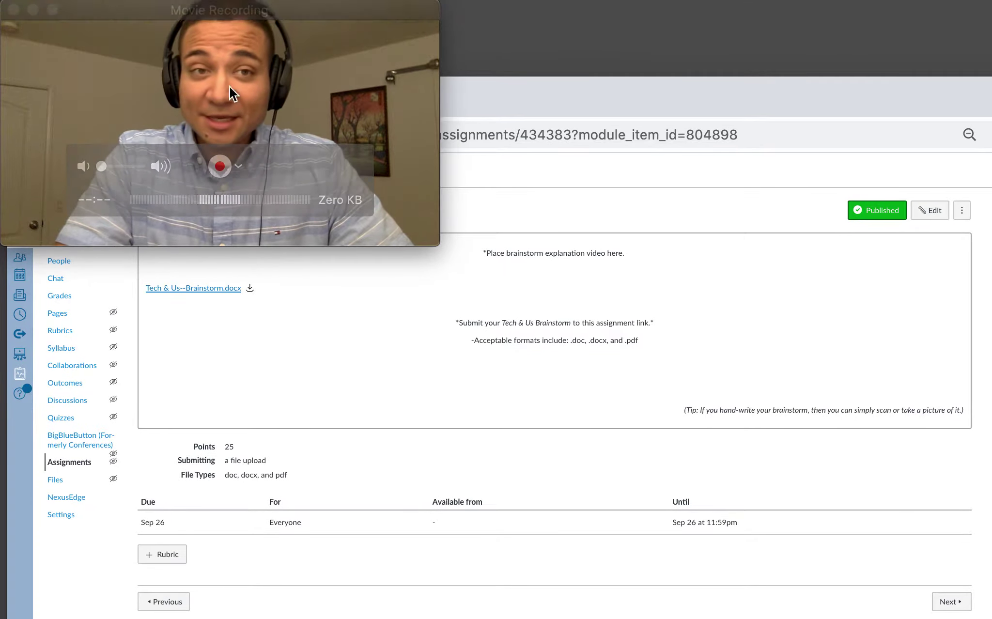
{"action": "left_click_drag", "start_coordinate": [270, 17], "coordinate": [988, 20]}
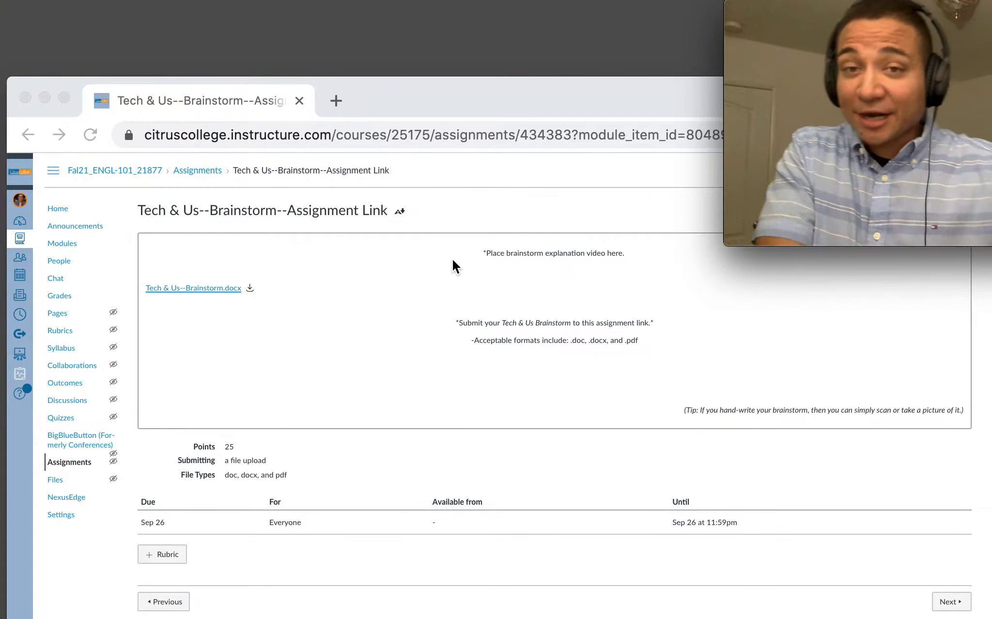
{"action": "left_click_drag", "start_coordinate": [496, 106], "coordinate": [484, 18]}
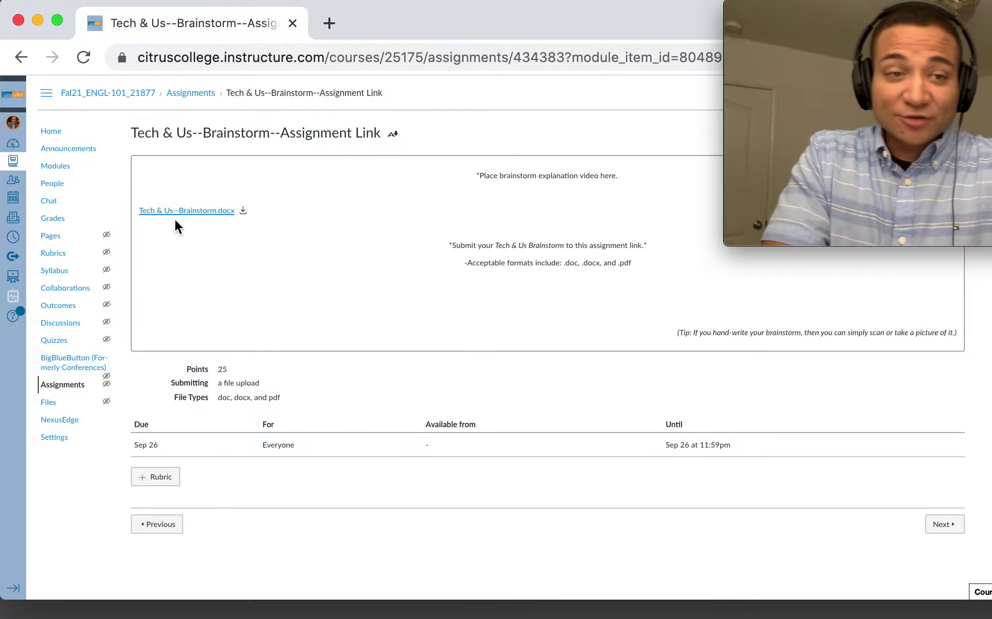
Download Tech & Us--Brainstorm.docx from the assignment page, open it in Word and move the camera preview clear of the document's question.
{"action": "left_click", "coordinate": [197, 212]}
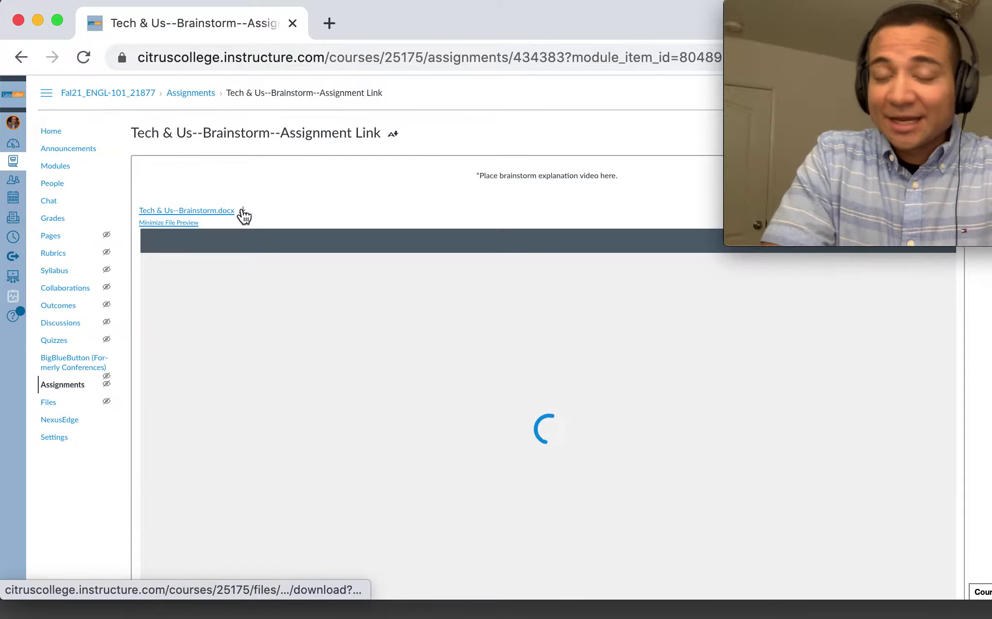
{"action": "left_click", "coordinate": [243, 211]}
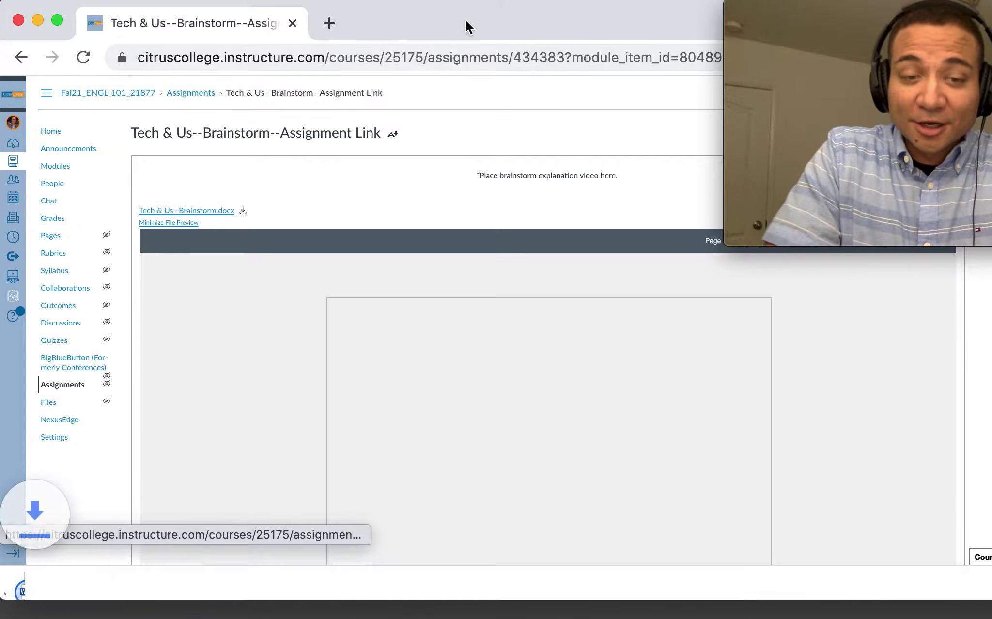
{"action": "left_click", "coordinate": [107, 576]}
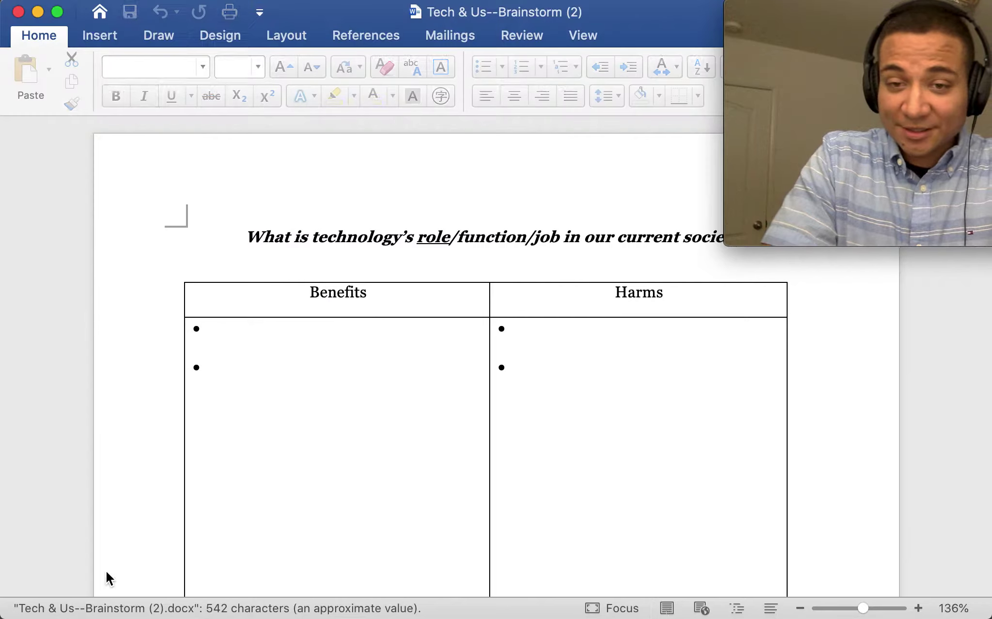
{"action": "left_click_drag", "start_coordinate": [804, 14], "coordinate": [844, 15]}
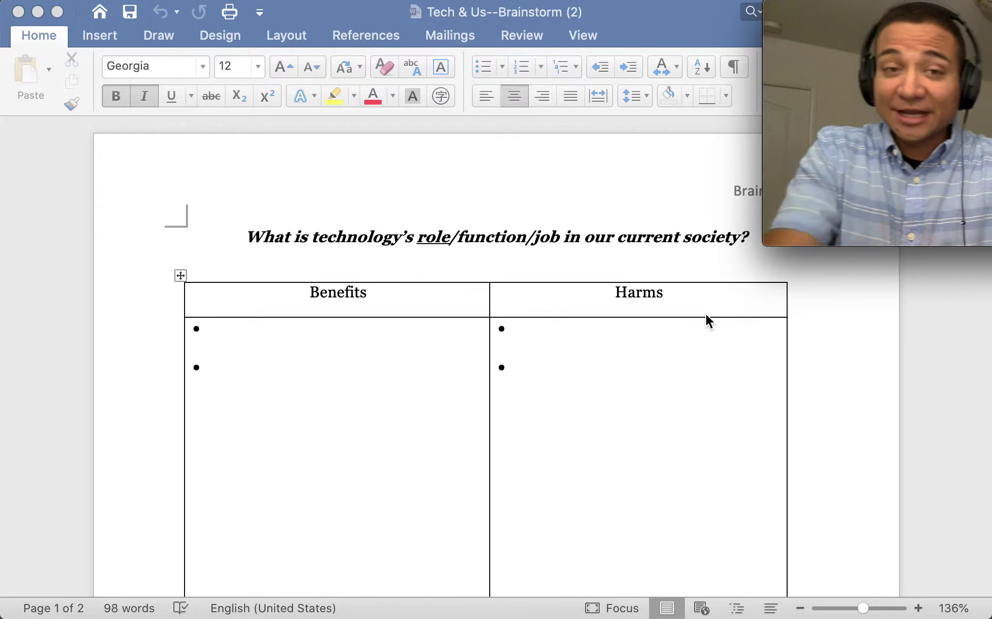
{"action": "left_click", "coordinate": [656, 35]}
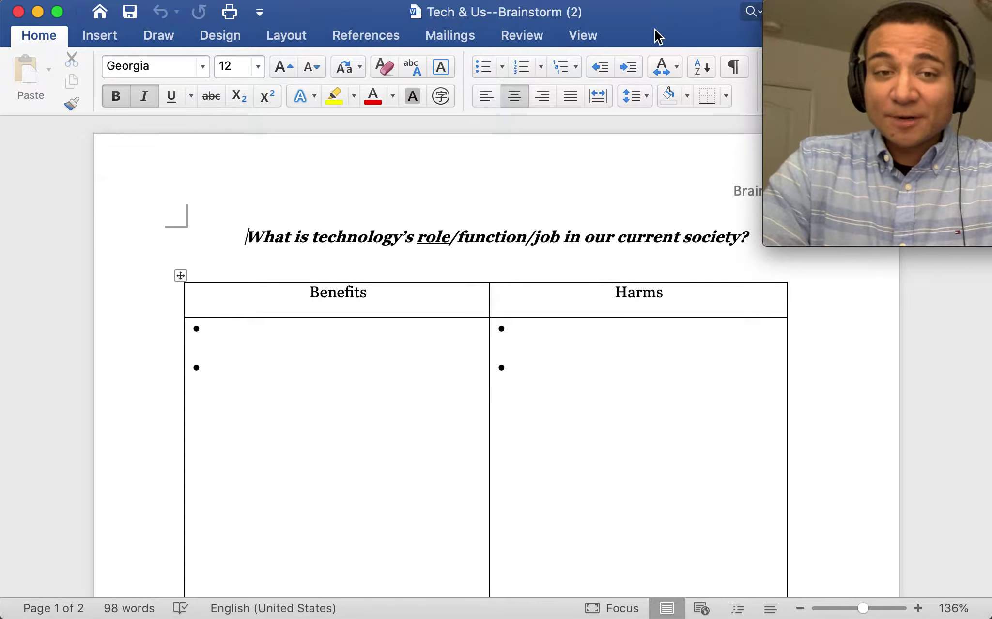
Fill the first Benefits bullet with "Tech helps students continue to go to school during a pandemic, such as our current one.".
{"action": "scroll", "coordinate": [411, 436], "scroll_direction": "down", "scroll_amount": 4}
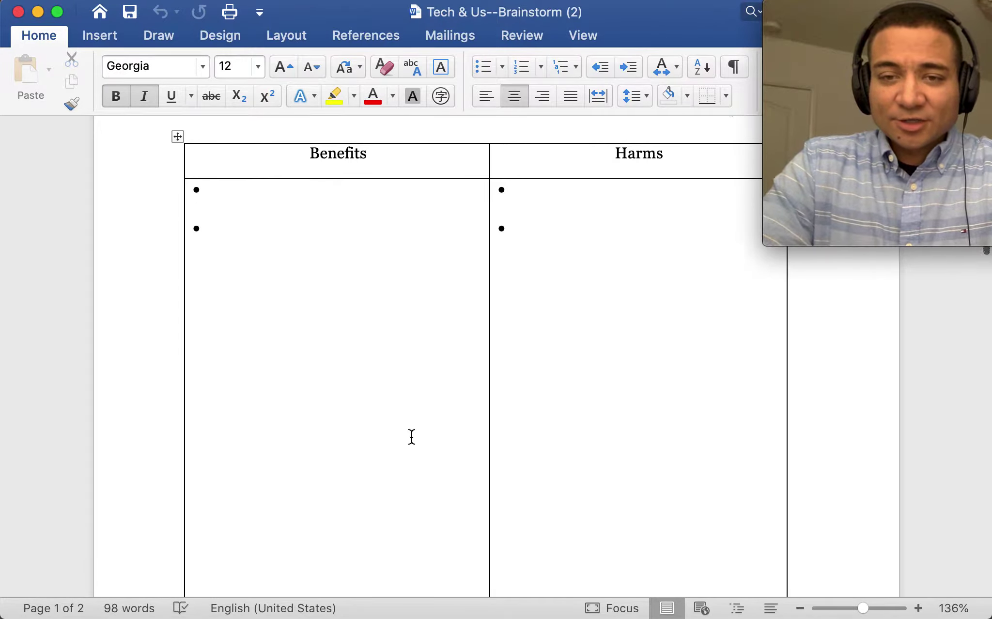
{"action": "scroll", "coordinate": [412, 437], "scroll_direction": "up", "scroll_amount": 3}
{"action": "scroll", "coordinate": [412, 437], "scroll_direction": "up", "scroll_amount": 2}
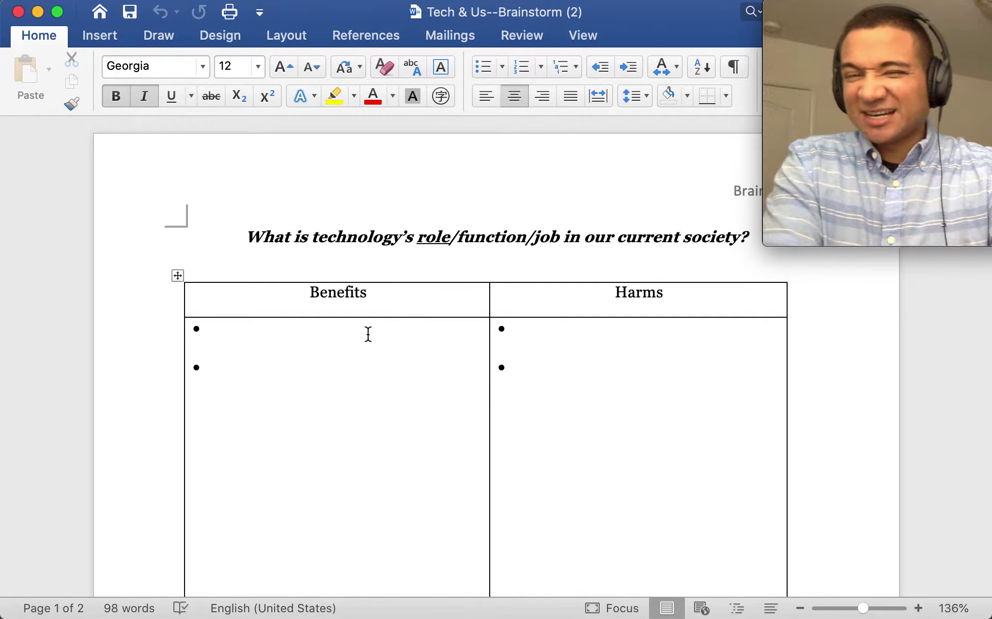
{"action": "left_click", "coordinate": [308, 331]}
{"action": "type", "text": "Te"}
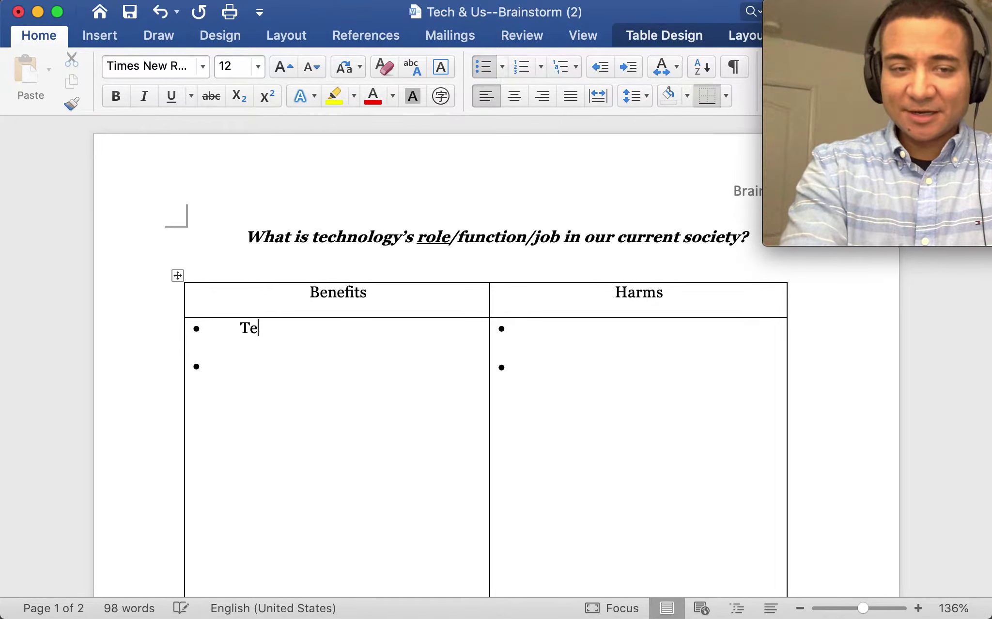
{"action": "type", "text": "ch helps students "}
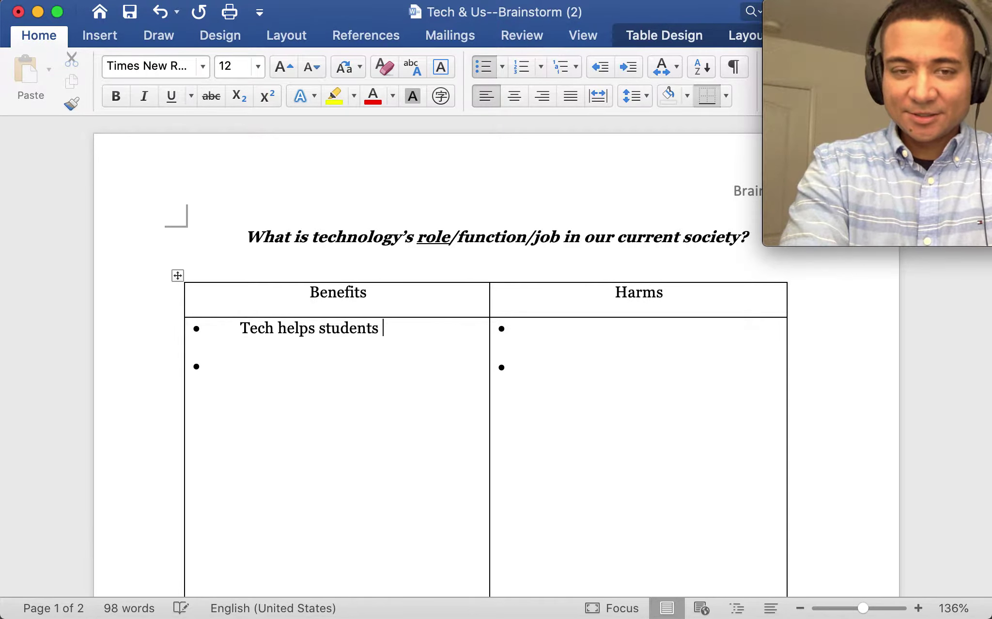
{"action": "type", "text": "continue to "}
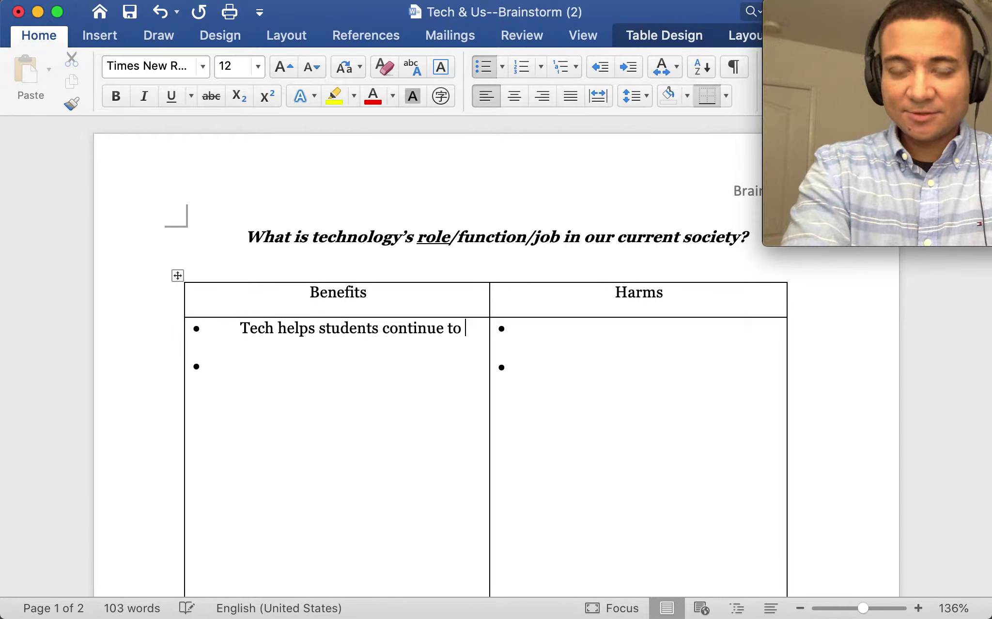
{"action": "type", "text": "go to school during a pod"}
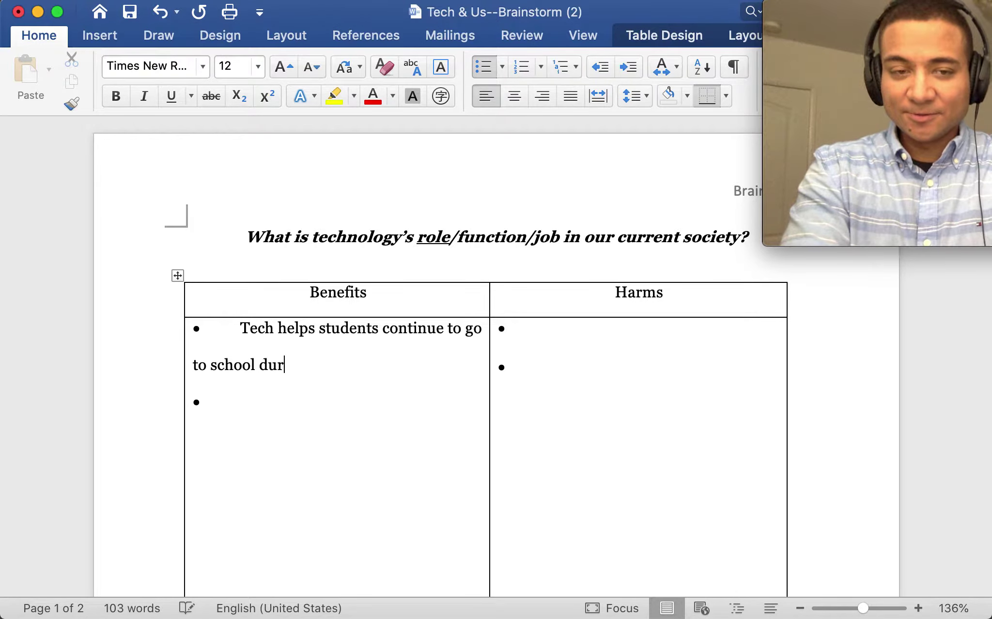
{"action": "key", "text": "BackSpace"}
{"action": "key", "text": "BackSpace"}
{"action": "type", "text": "a"}
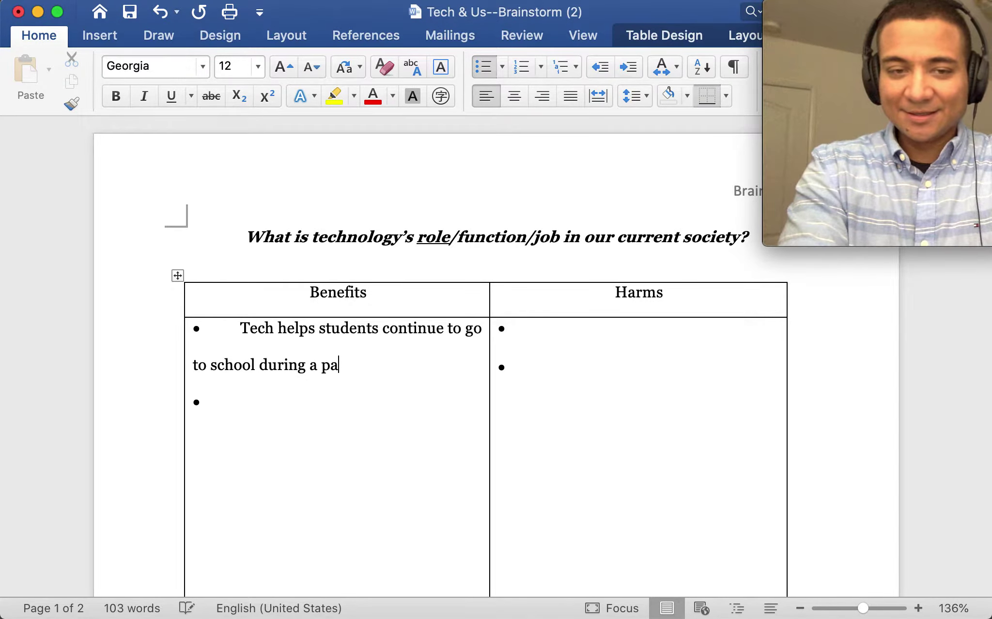
{"action": "type", "text": "ndemic, s"}
{"action": "key", "text": "BackSpace"}
{"action": "key", "text": "BackSpace"}
{"action": "type", "text": ", "}
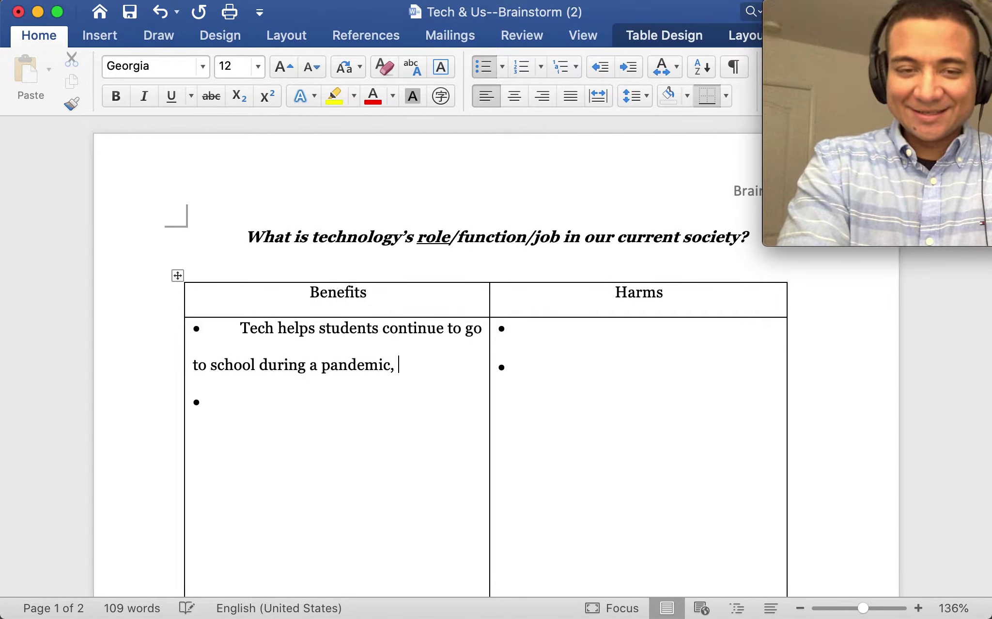
{"action": "type", "text": "such as our current out"}
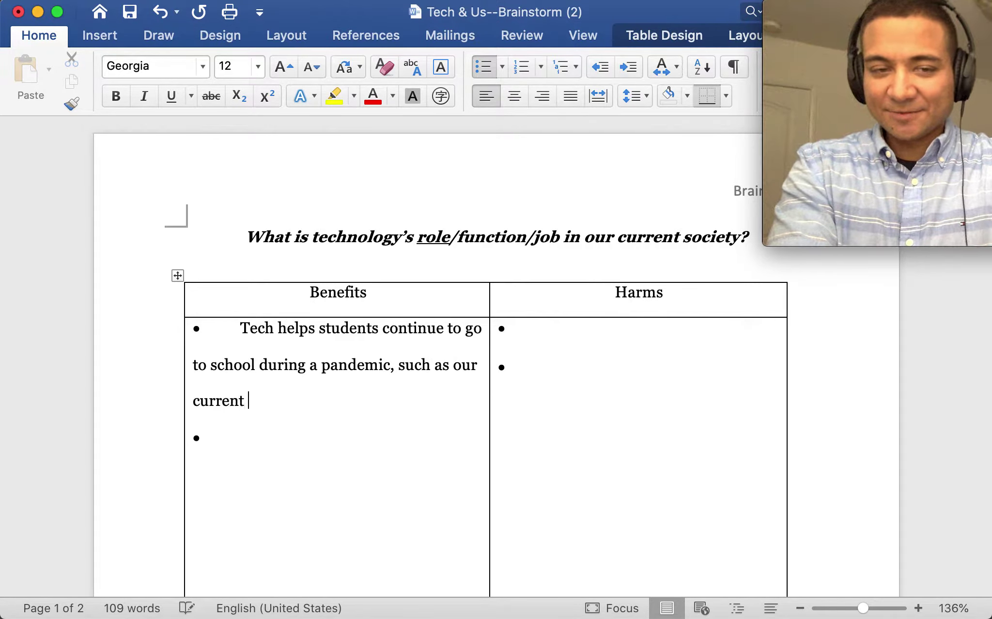
{"action": "key", "text": "BackSpace"}
{"action": "key", "text": "BackSpace"}
{"action": "type", "text": "ne."}
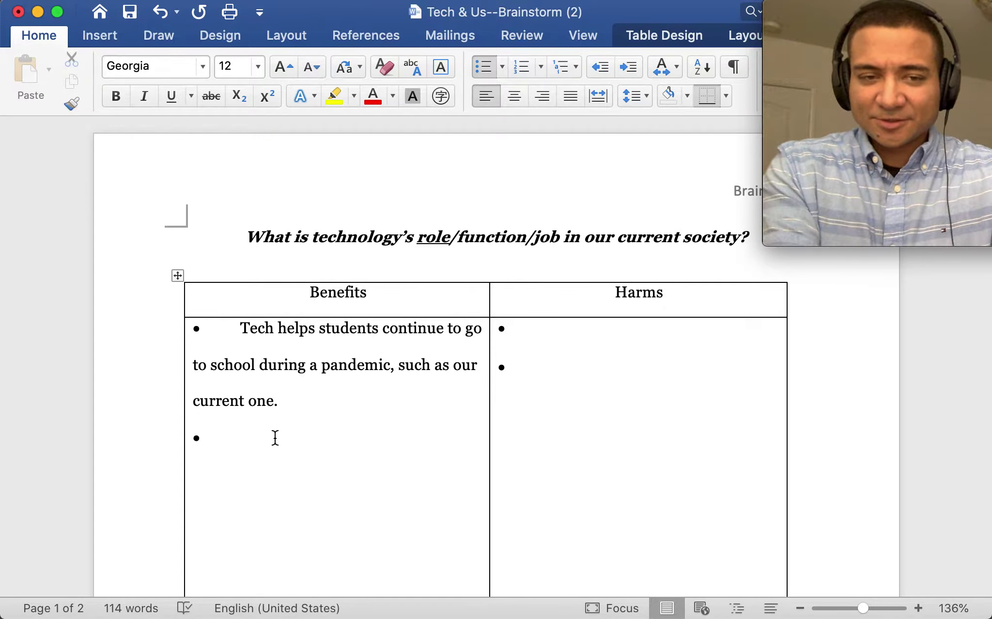
Fill the second Benefits bullet with "Technology entertains us, although this beneficial in my eyes, it can also be harmful it the user becomes addicted to it.".
{"action": "type", "text": "Technology entr"}
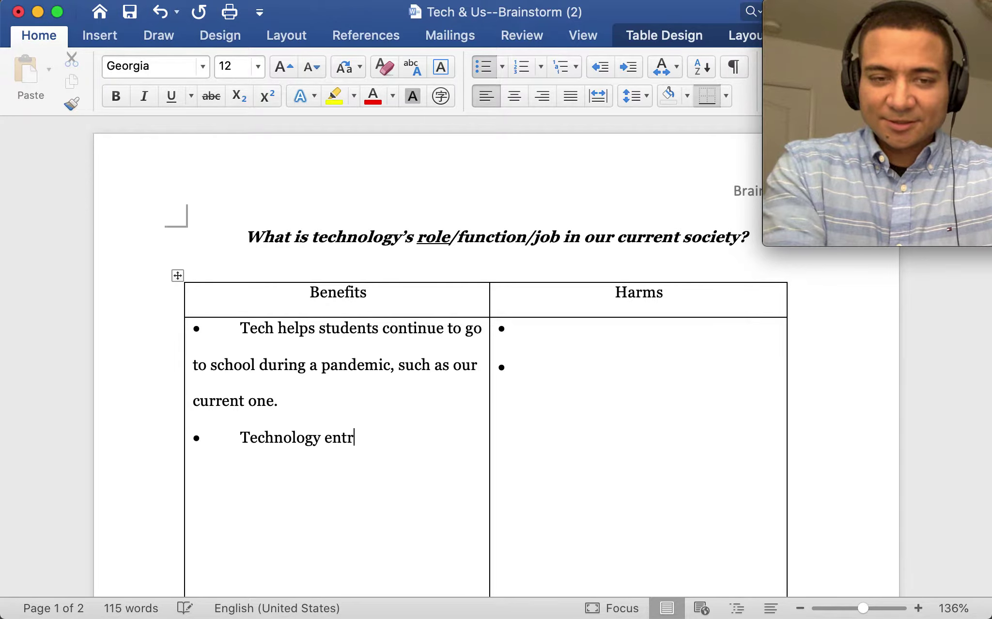
{"action": "key", "text": "BackSpace"}
{"action": "type", "text": "e"}
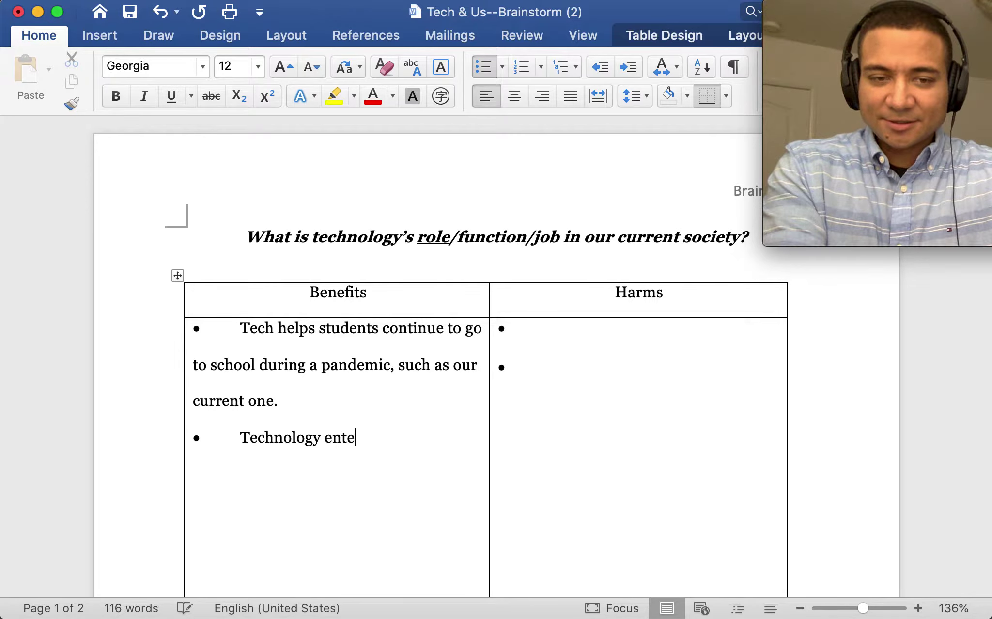
{"action": "type", "text": "rtains us, "}
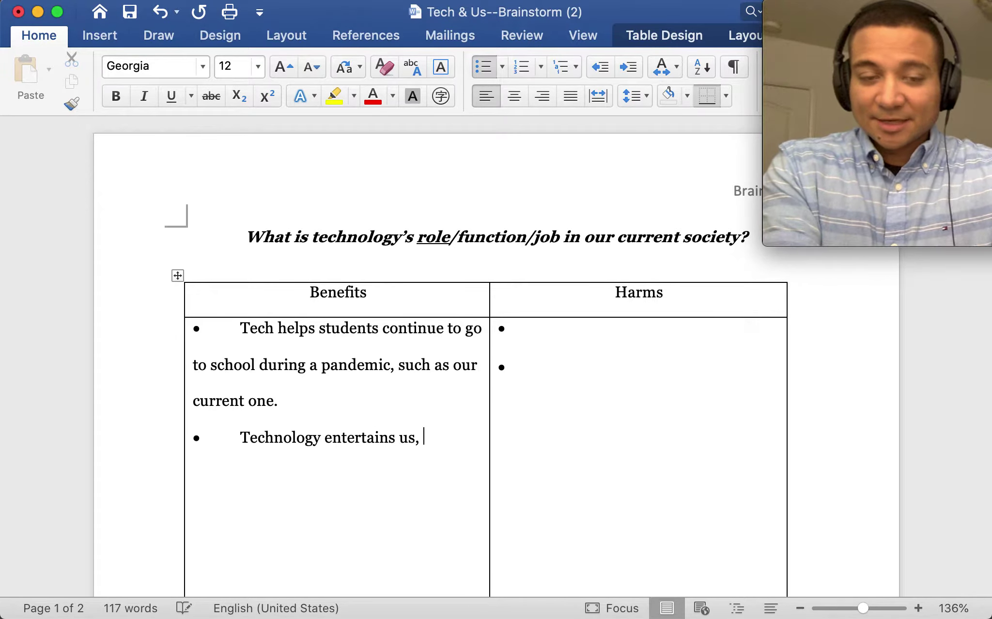
{"action": "type", "text": "although this "}
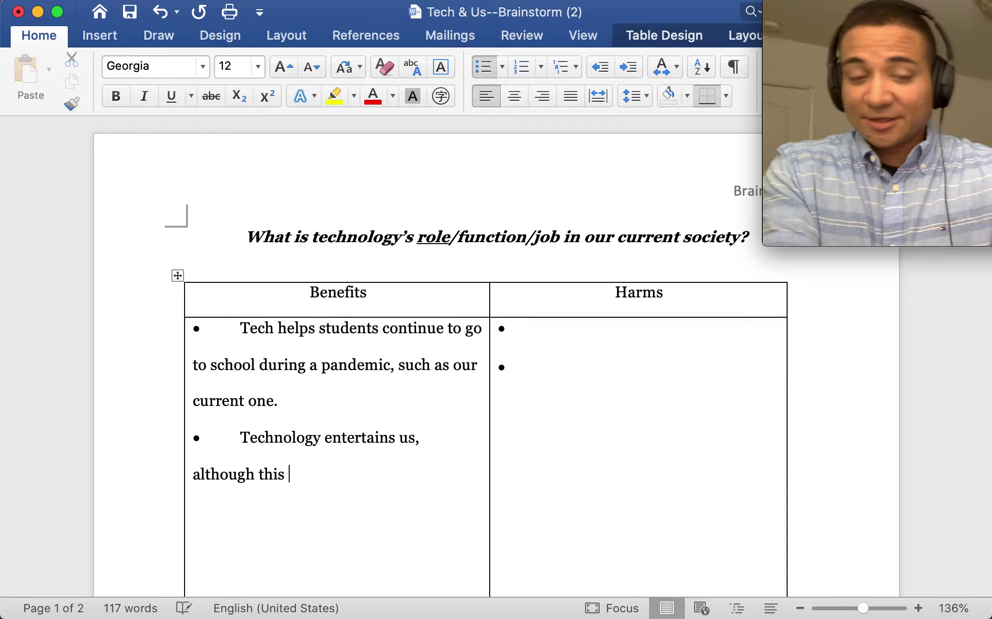
{"action": "type", "text": "m"}
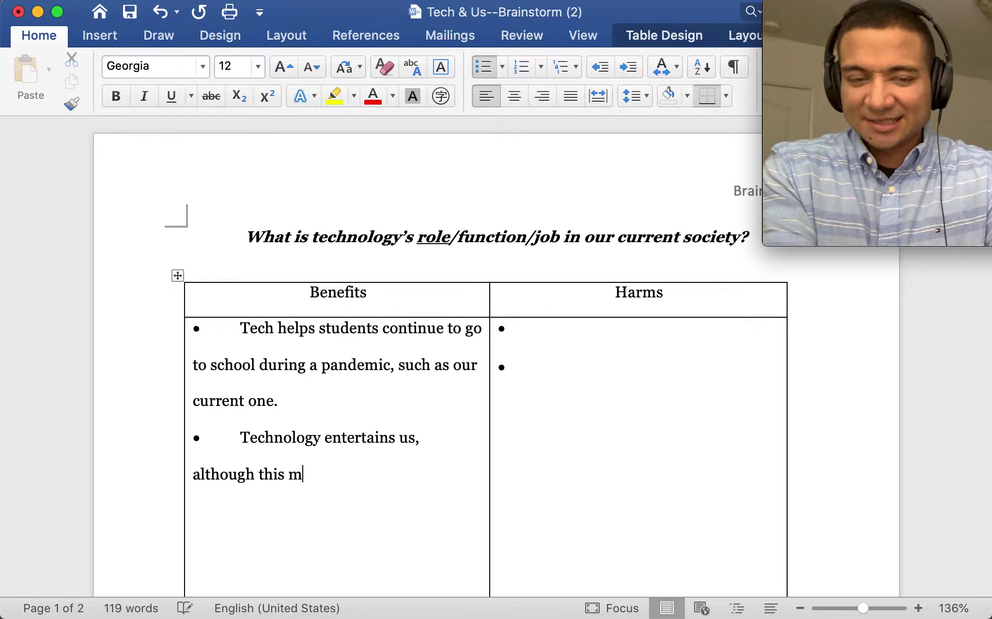
{"action": "key", "text": "BackSpace"}
{"action": "type", "text": "benefici"}
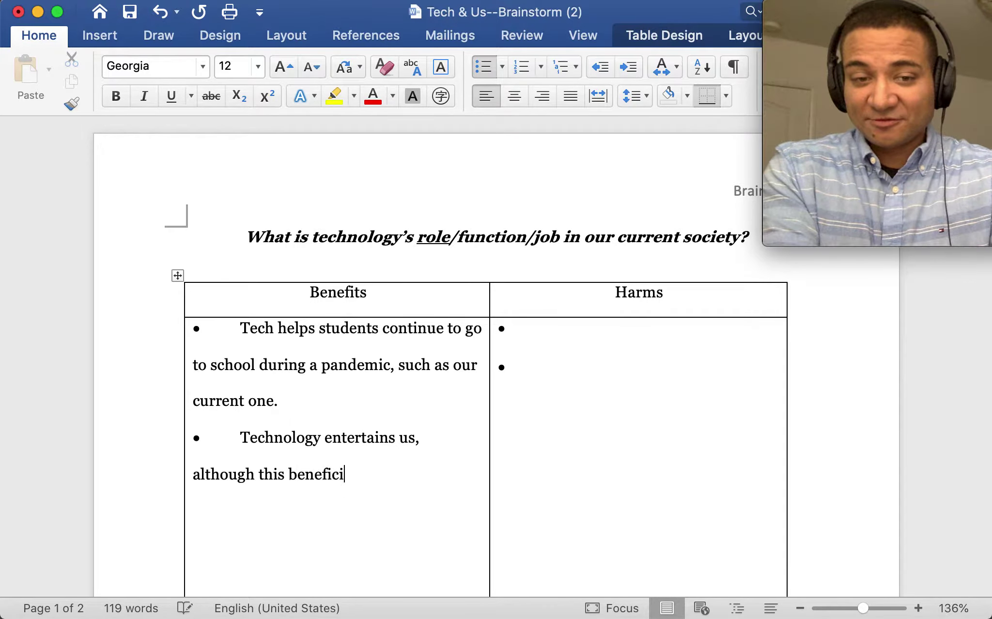
{"action": "type", "text": "al in my eyes, "}
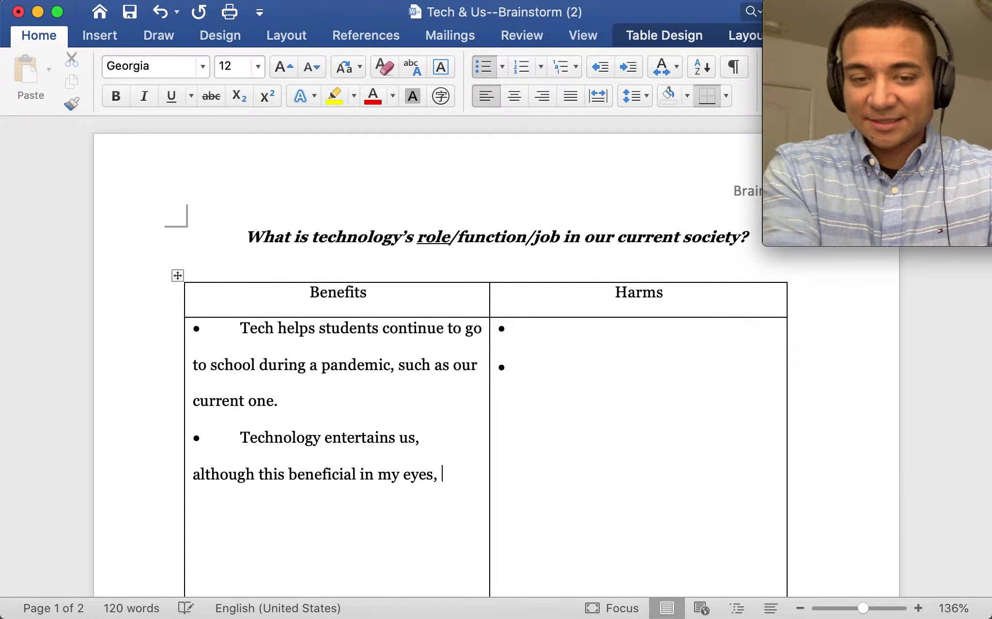
{"action": "type", "text": "it can also be harmful it "}
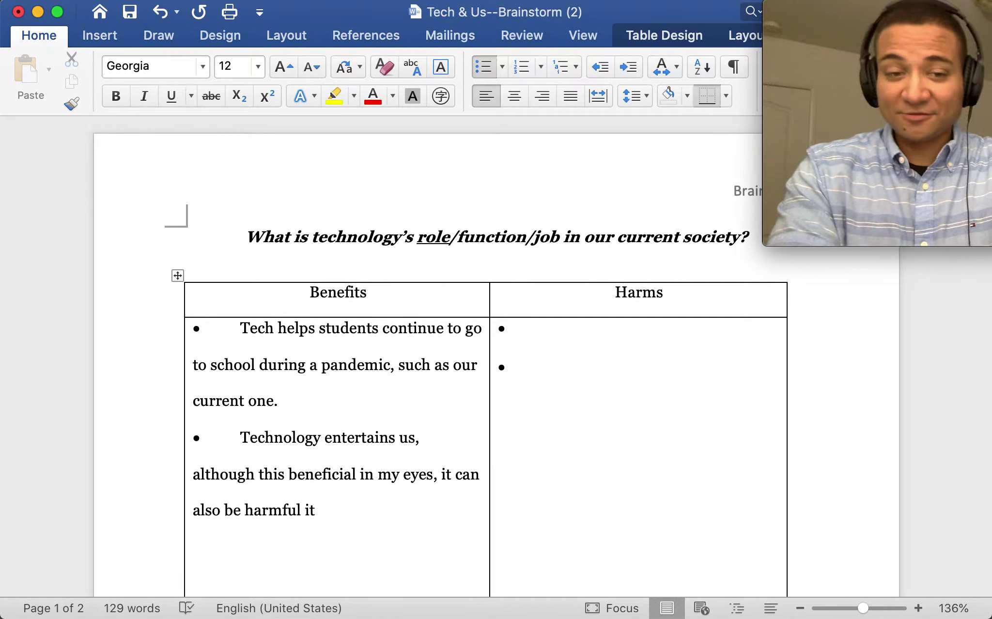
{"action": "type", "text": "the user b"}
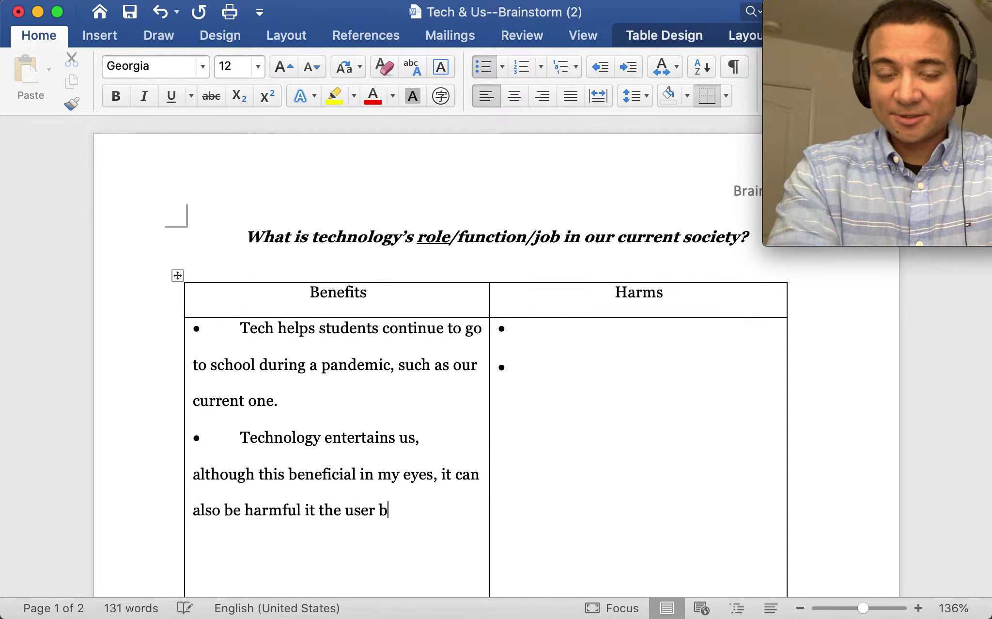
{"action": "type", "text": "ecomes addicted to it."}
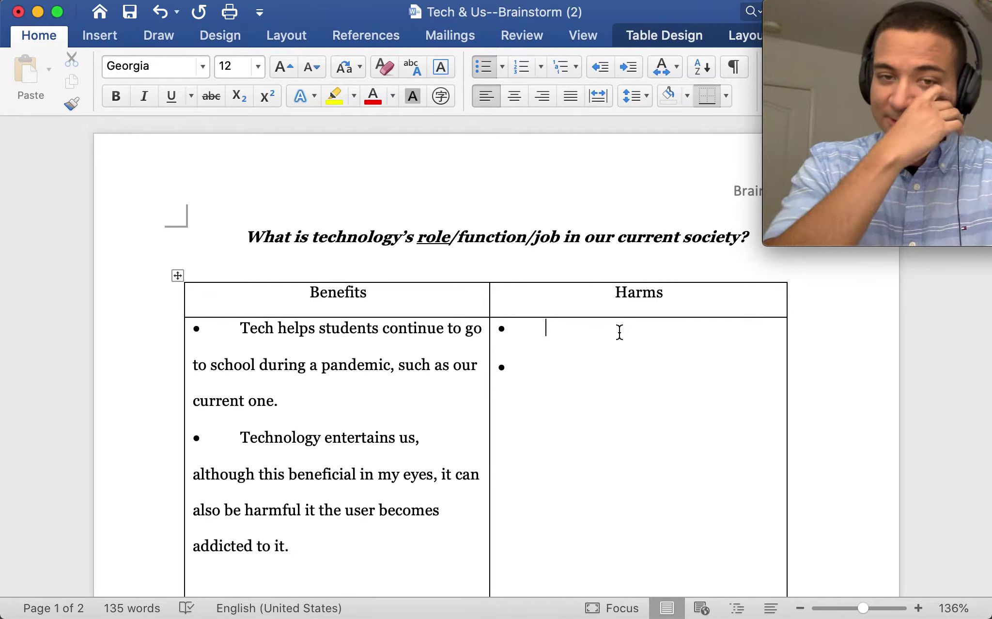
Fill the first bullet in the Harms column with "Smartphone addiction is a real thing.".
{"action": "type", "text": "Smart"}
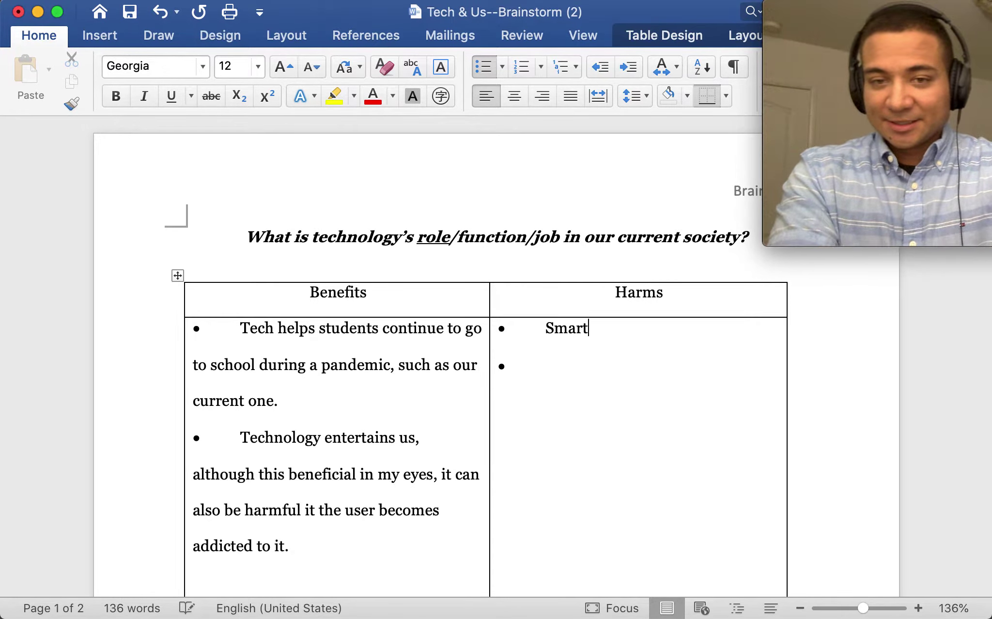
{"action": "type", "text": "phone addiction i"}
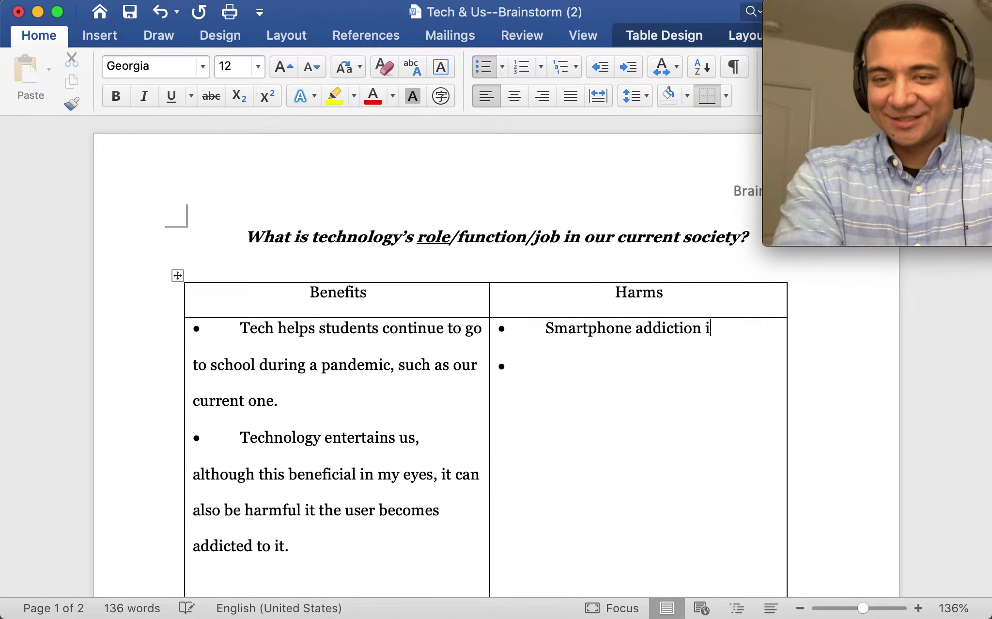
{"action": "type", "text": "s a real tim"}
{"action": "key", "text": "BackSpace"}
{"action": "key", "text": "BackSpace"}
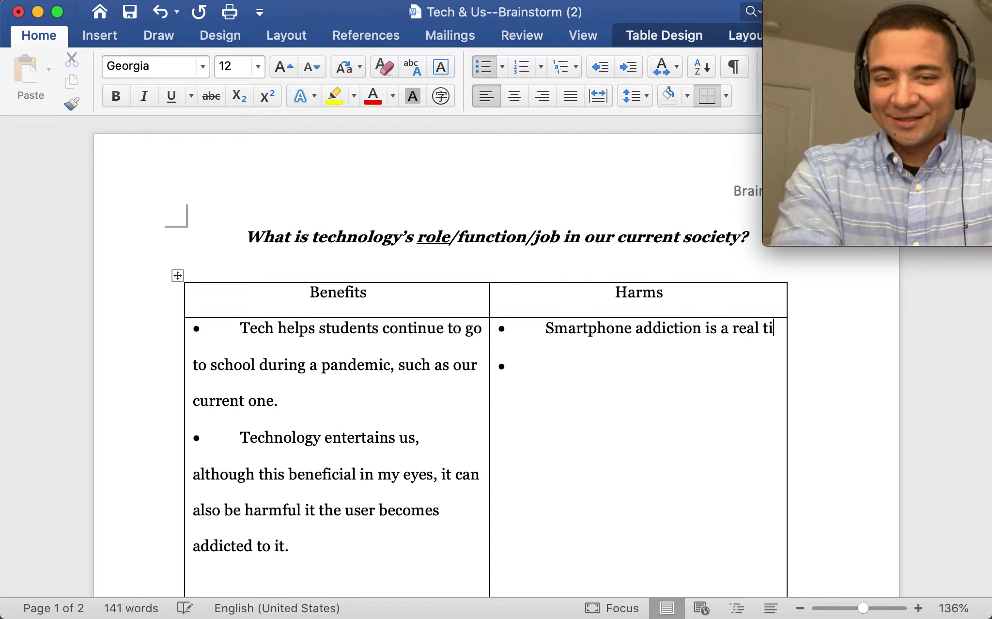
{"action": "type", "text": "hing."}
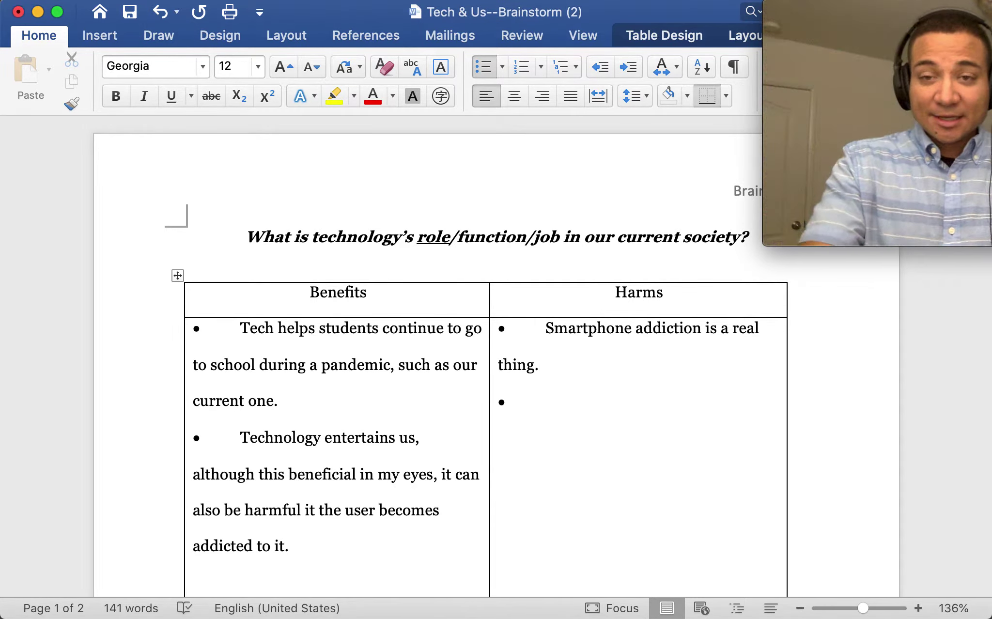
Add a third bullet to the Benefits column reading "Tech helps us to better organize our lives.".
{"action": "scroll", "coordinate": [508, 485], "scroll_direction": "down", "scroll_amount": 3}
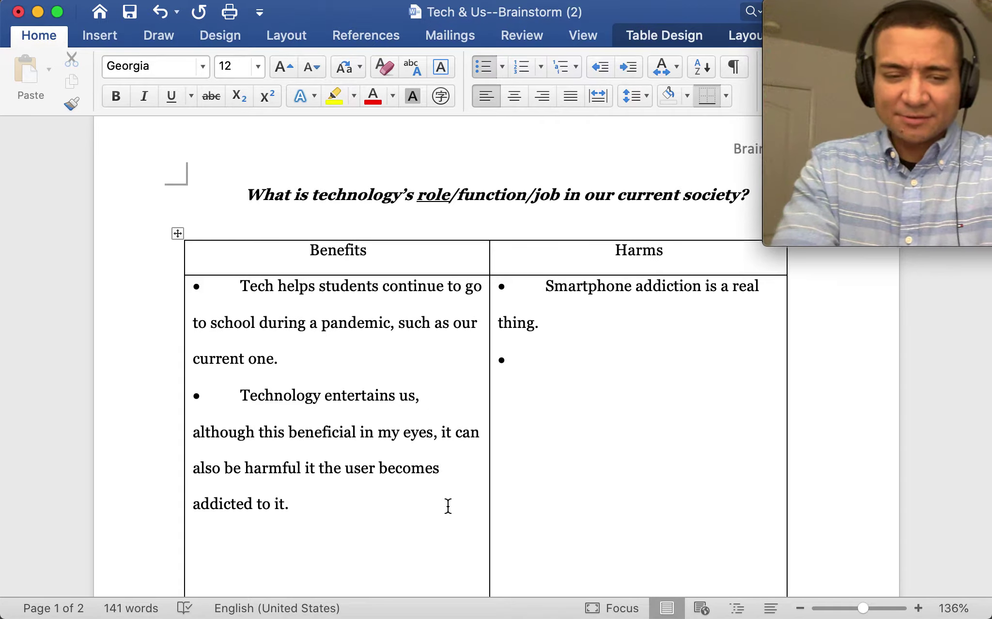
{"action": "left_click", "coordinate": [319, 494]}
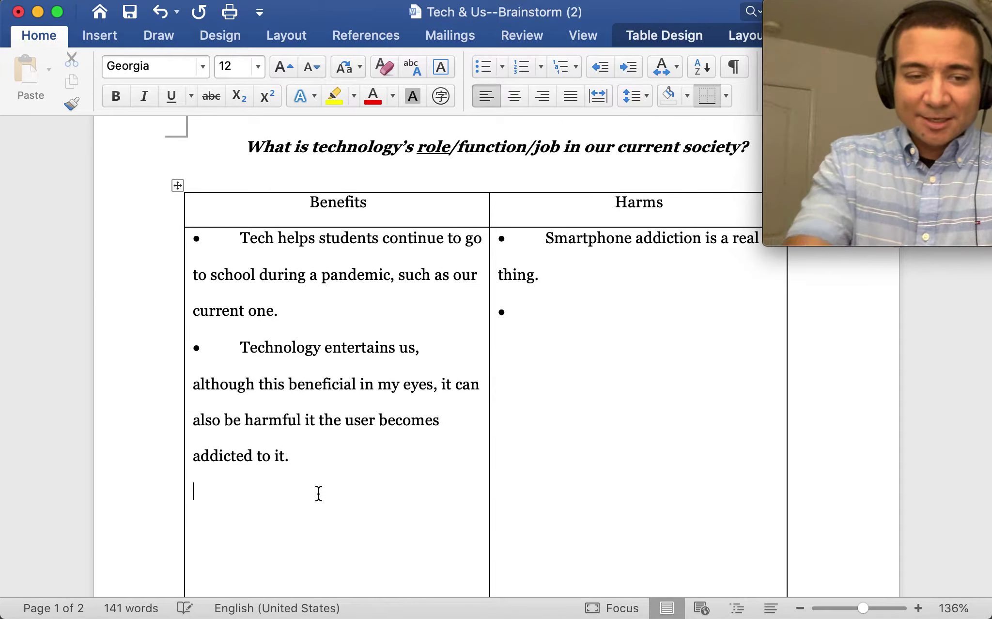
{"action": "left_click", "coordinate": [334, 458]}
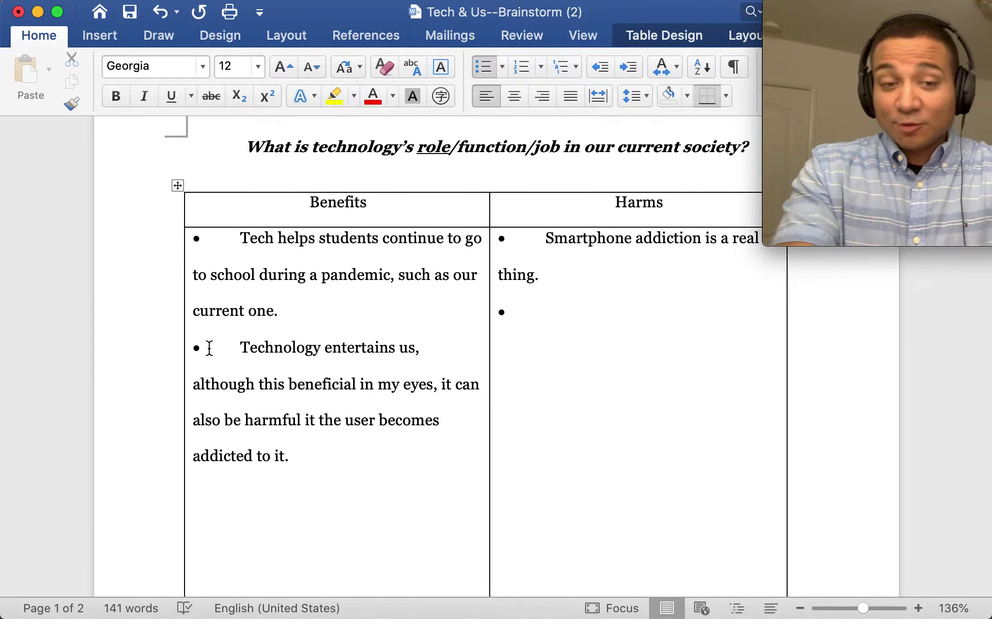
{"action": "key", "text": "Return"}
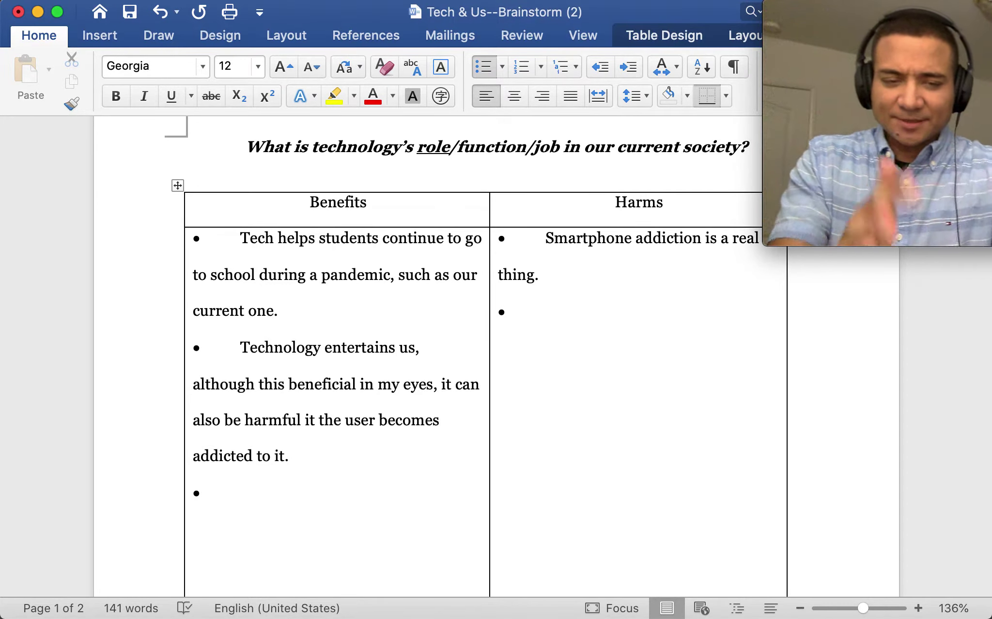
{"action": "type", "text": "Tech help"}
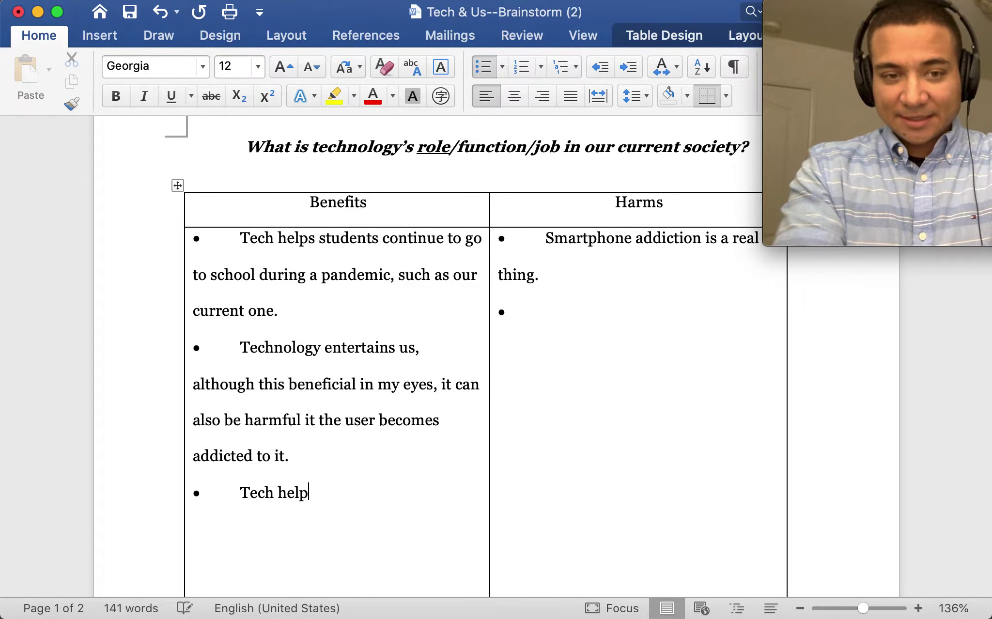
{"action": "type", "text": "s us to better org"}
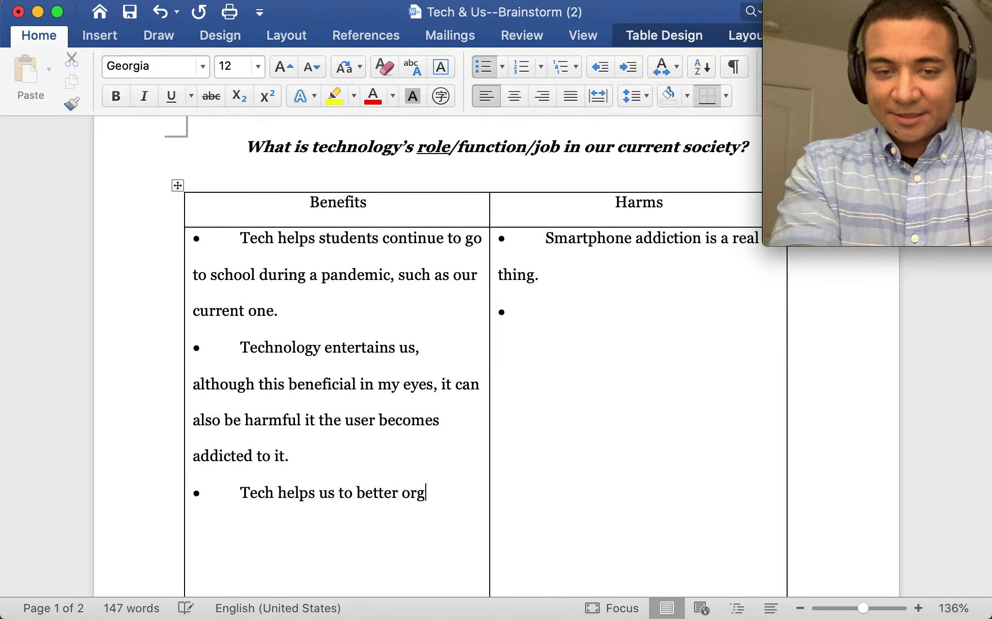
{"action": "type", "text": "anize our"}
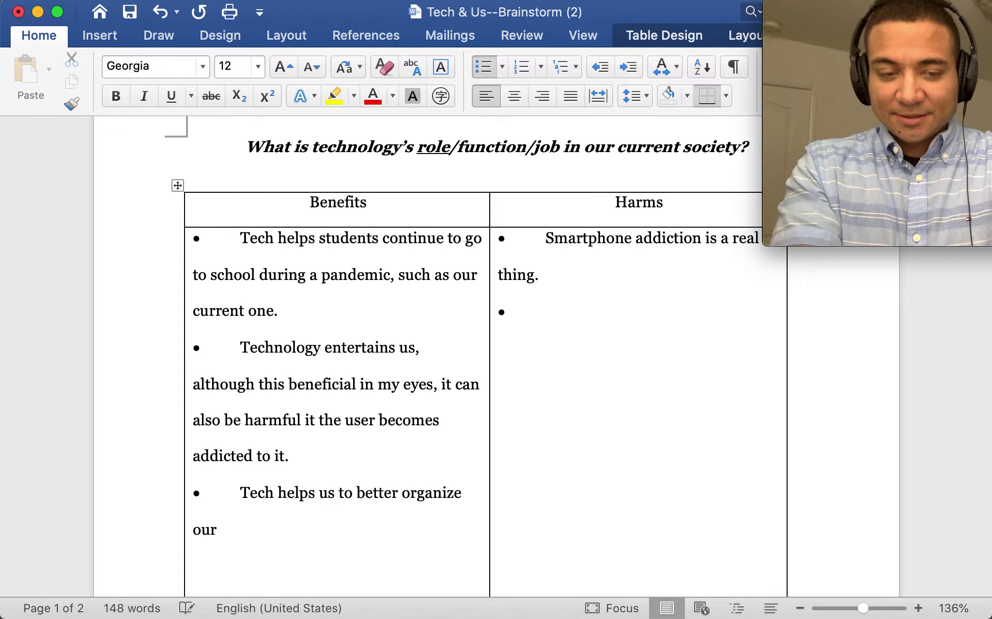
{"action": "type", "text": "selves"}
{"action": "key", "text": "BackSpace"}
{"action": "key", "text": "BackSpace"}
{"action": "key", "text": "BackSpace"}
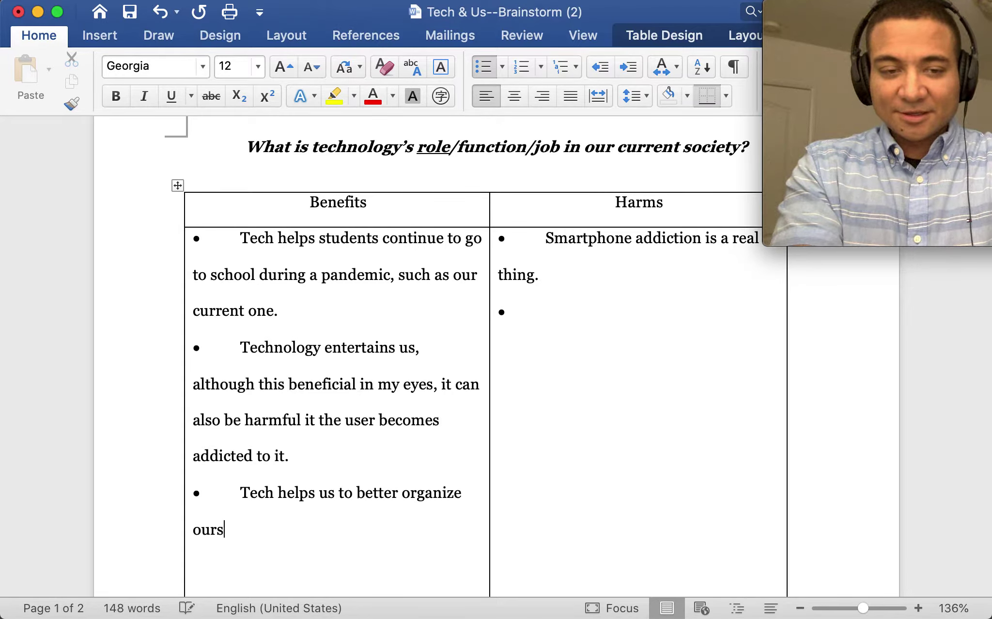
{"action": "type", "text": "lives."}
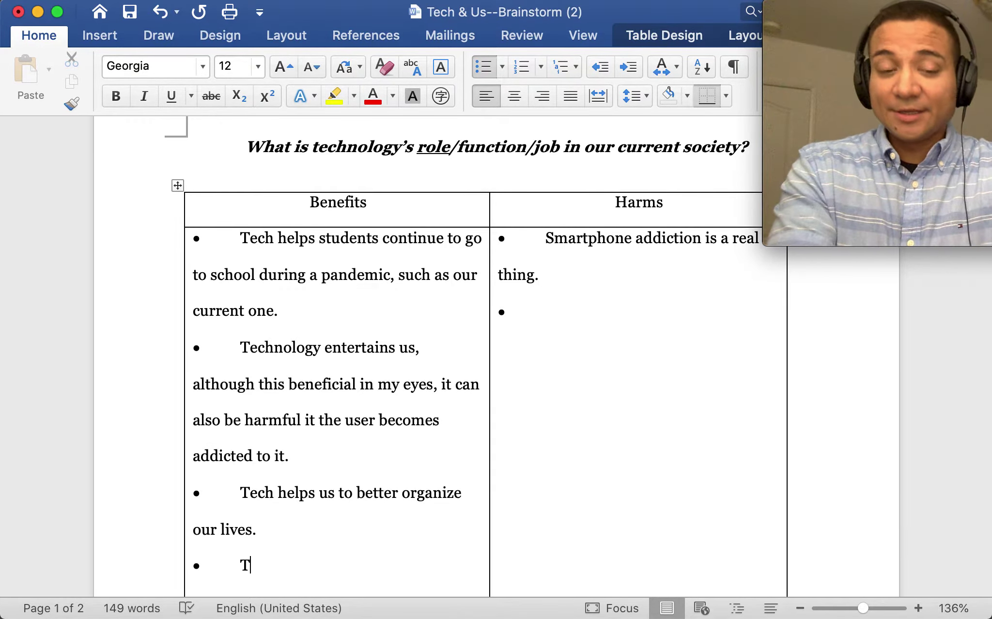
Fill the fourth Benefits bullet with "Tech helps doctors and surgeons to do a better job with their health care services towards patients.".
{"action": "type", "text": "ech"}
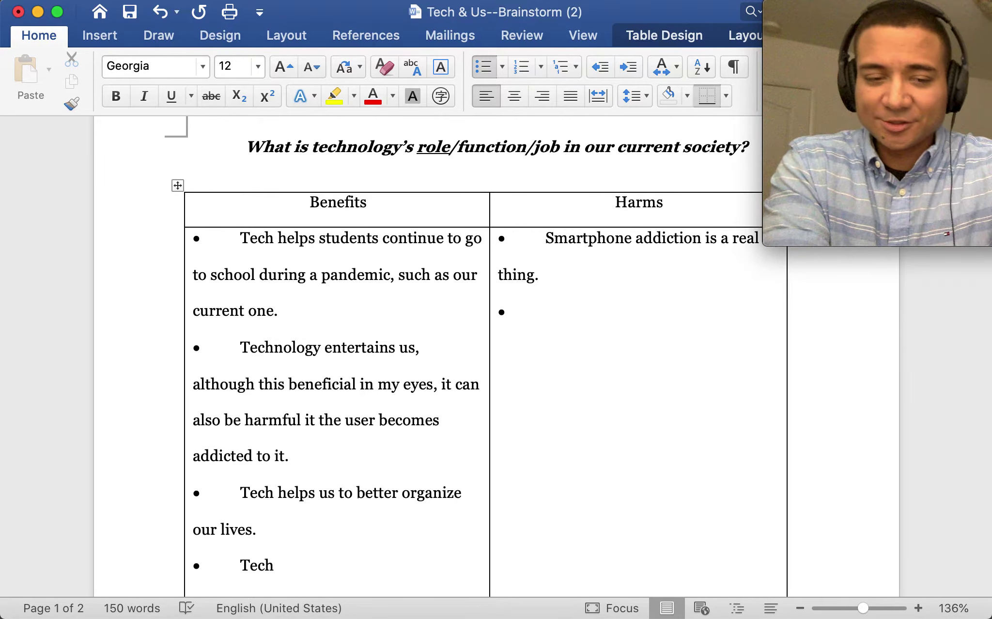
{"action": "type", "text": "helps doctors and s"}
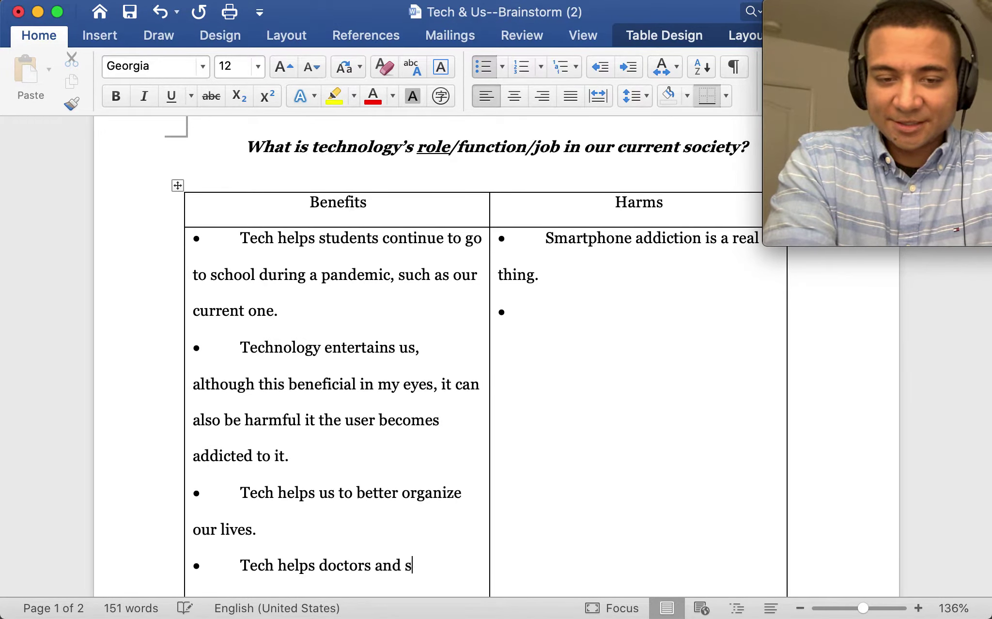
{"action": "type", "text": "urgeons "}
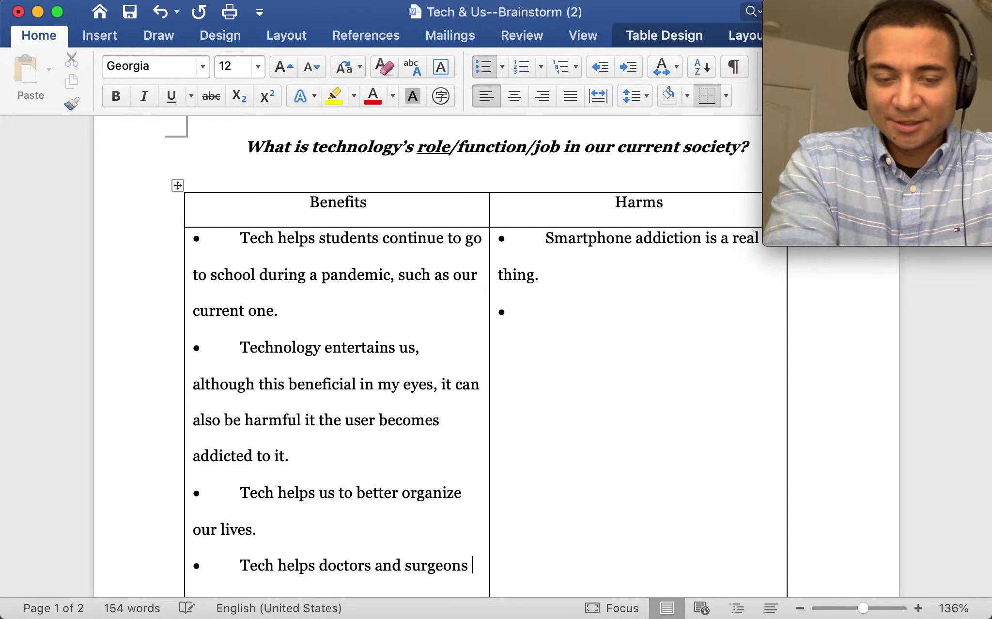
{"action": "type", "text": "to do a better"}
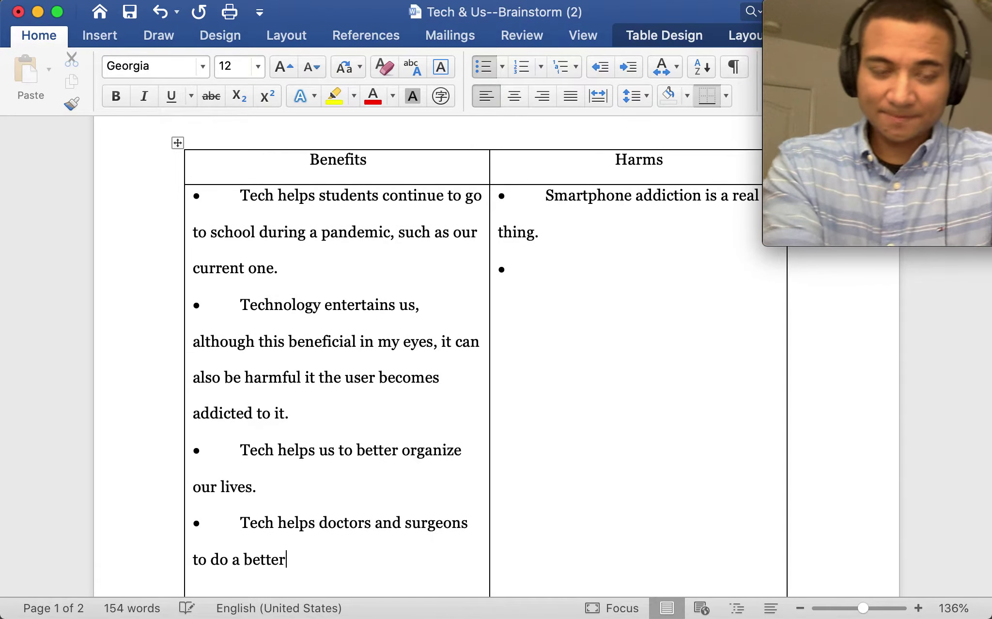
{"action": "type", "text": " job with"}
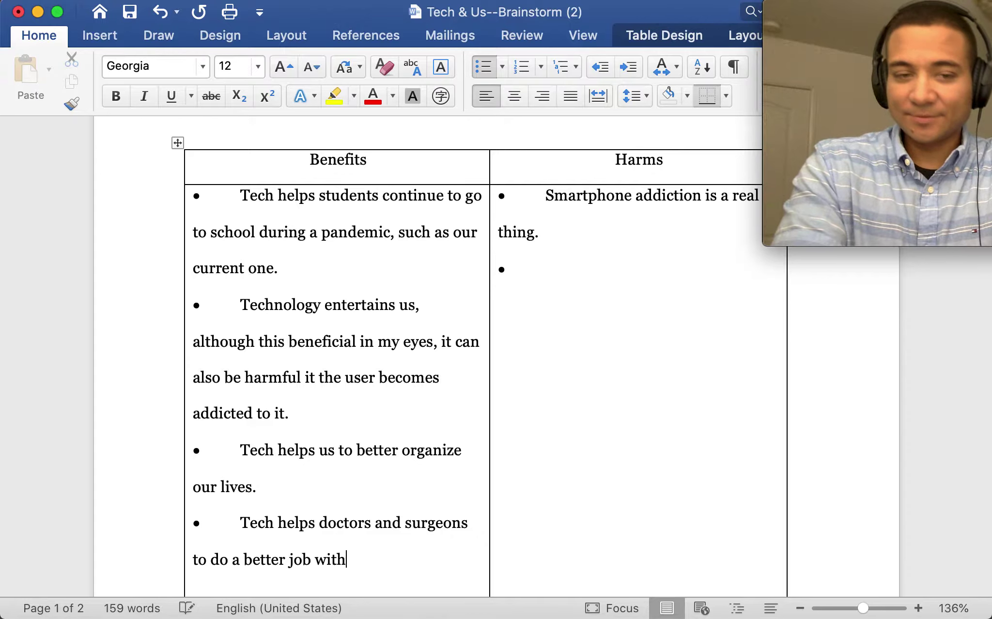
{"action": "type", "text": " their healthwork."}
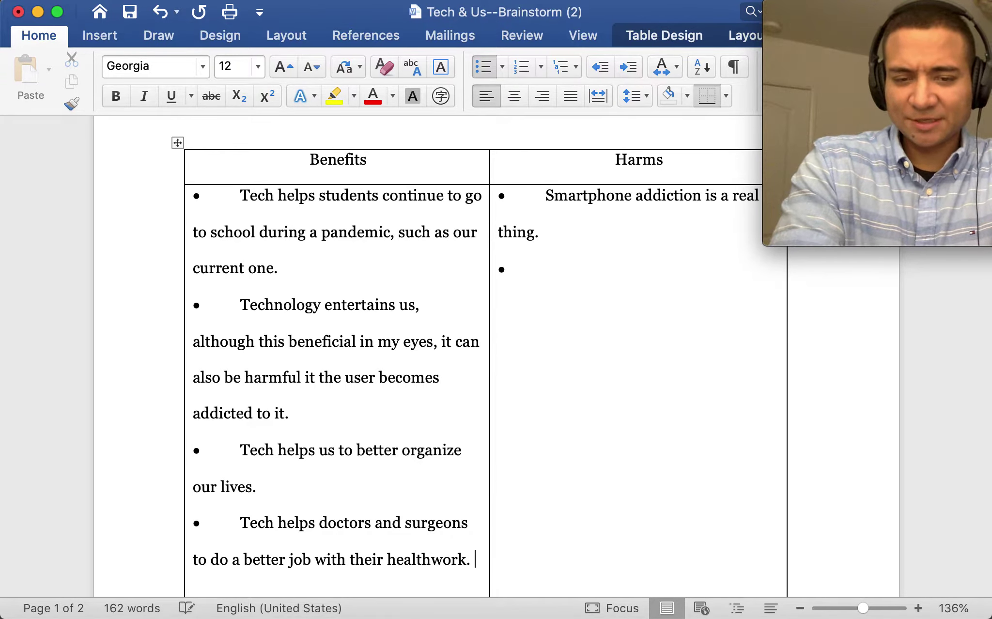
{"action": "key", "text": "BackSpace"}
{"action": "key", "text": "BackSpace"}
{"action": "key", "text": "BackSpace"}
{"action": "key", "text": "BackSpace"}
{"action": "key", "text": "BackSpace"}
{"action": "key", "text": "BackSpace"}
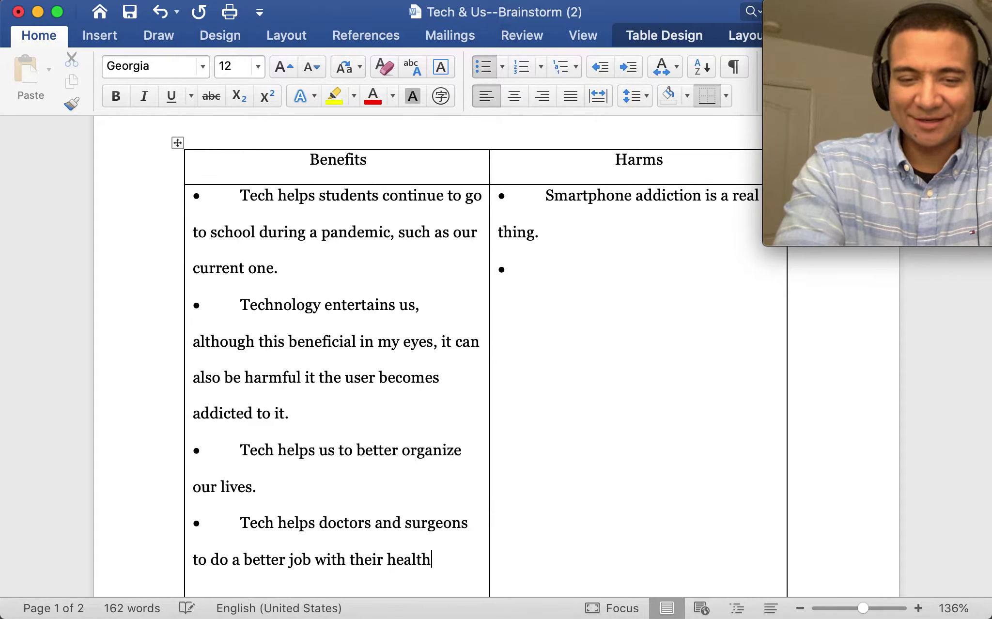
{"action": "type", "text": "care serv"}
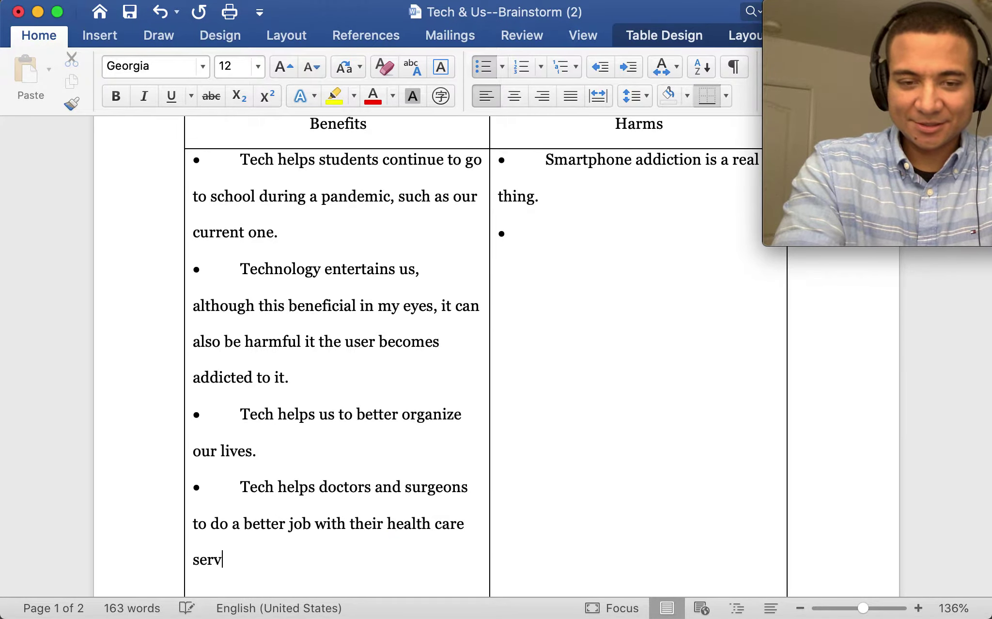
{"action": "type", "text": "ices towards pat"}
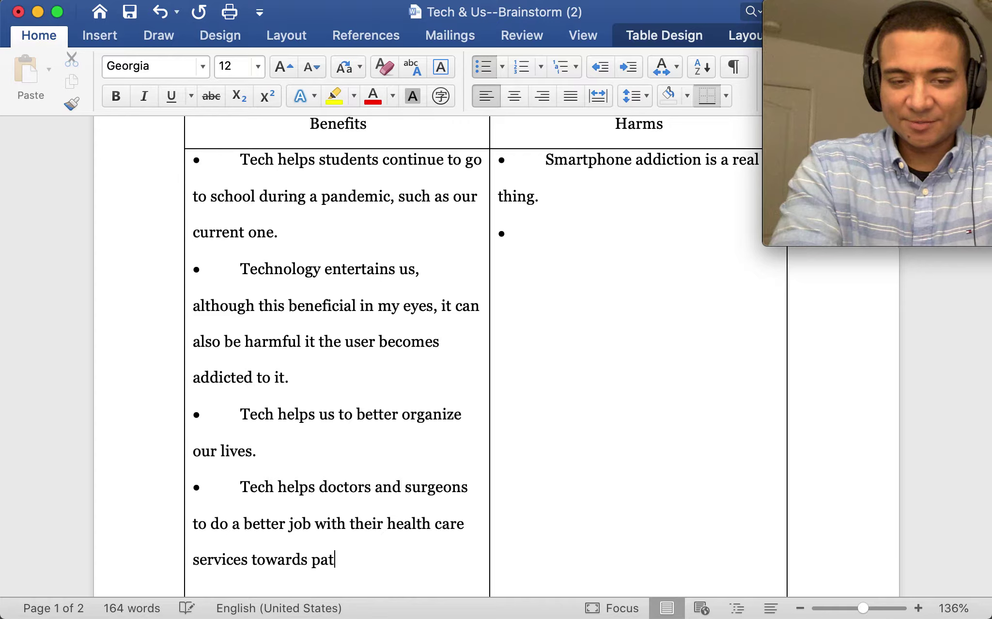
{"action": "type", "text": "ients. (ex: "}
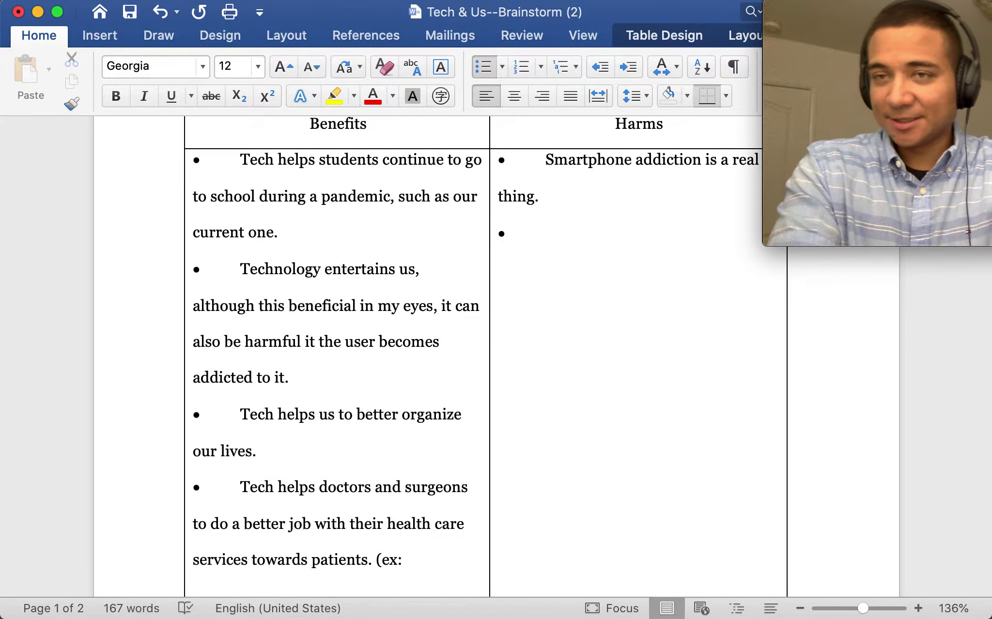
Complete the fourth Benefits bullet with the example "(ex: advanced lasers and machines help surgeons to more accurately operate on patients)".
{"action": "type", "text": "advanced "}
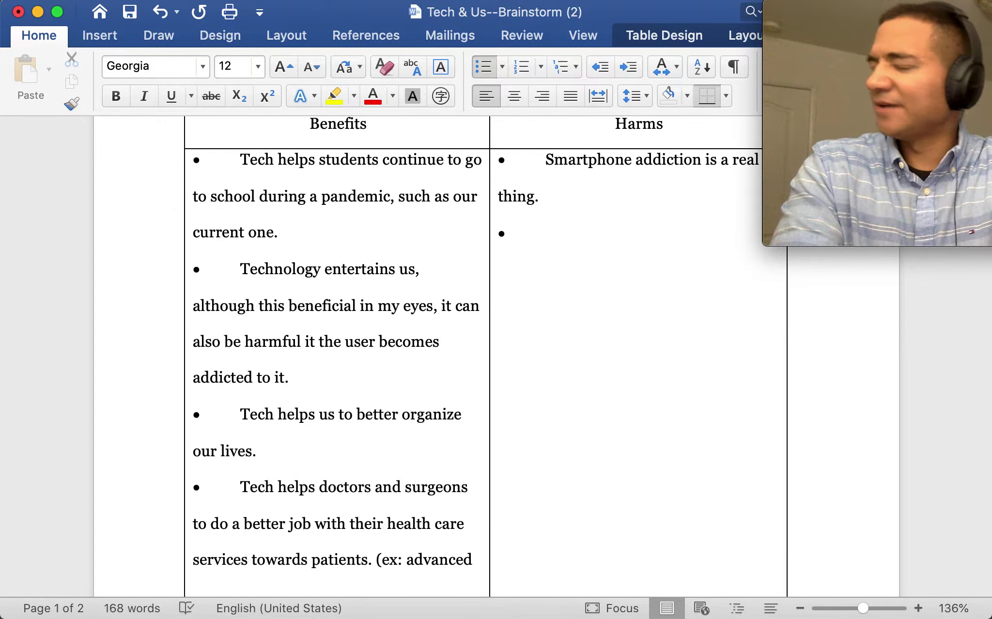
{"action": "type", "text": "lasers"}
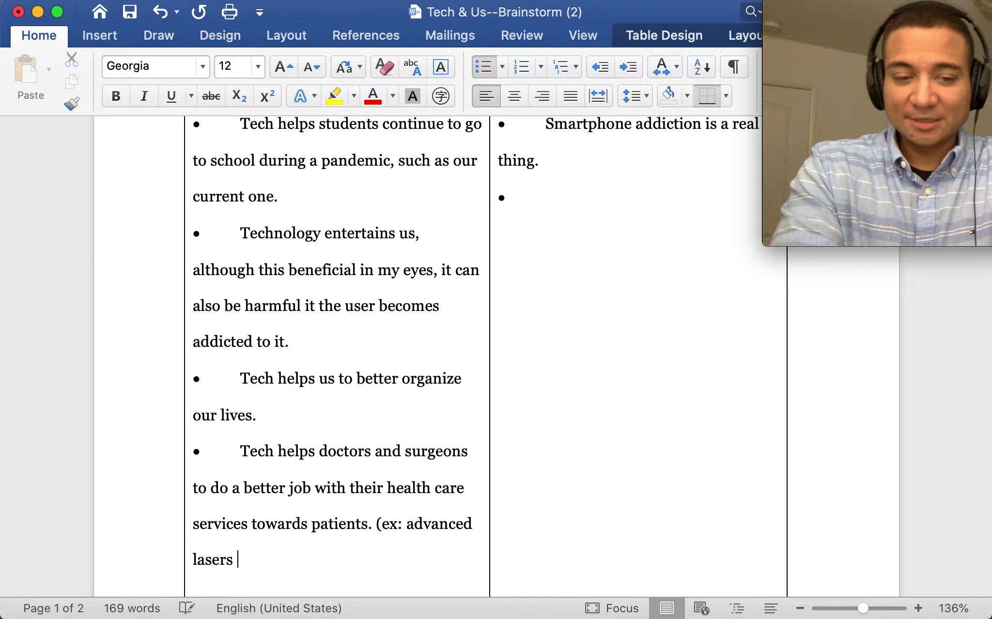
{"action": "type", "text": " and"}
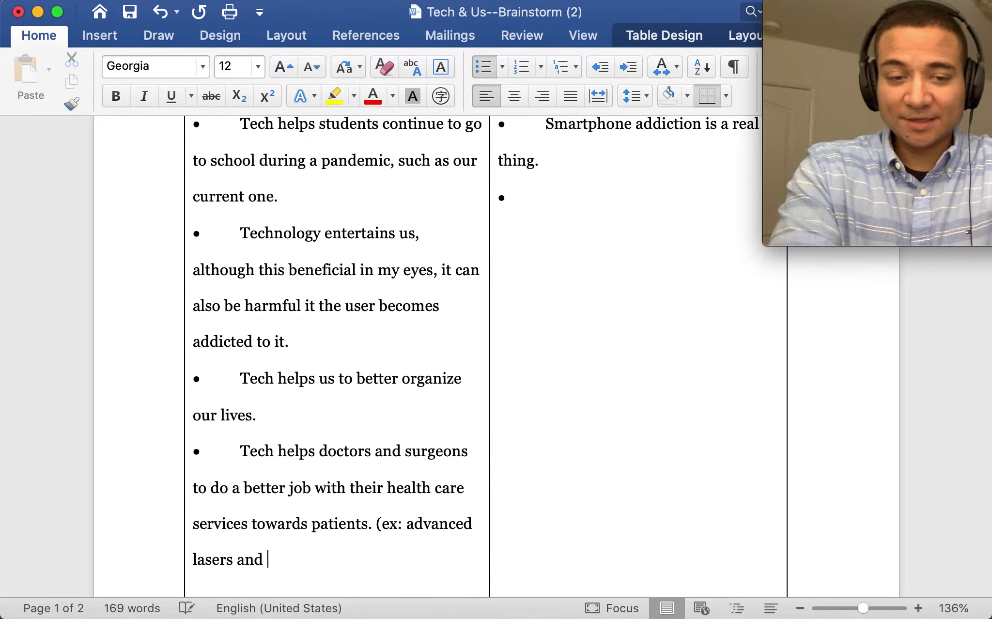
{"action": "type", "text": " machine"}
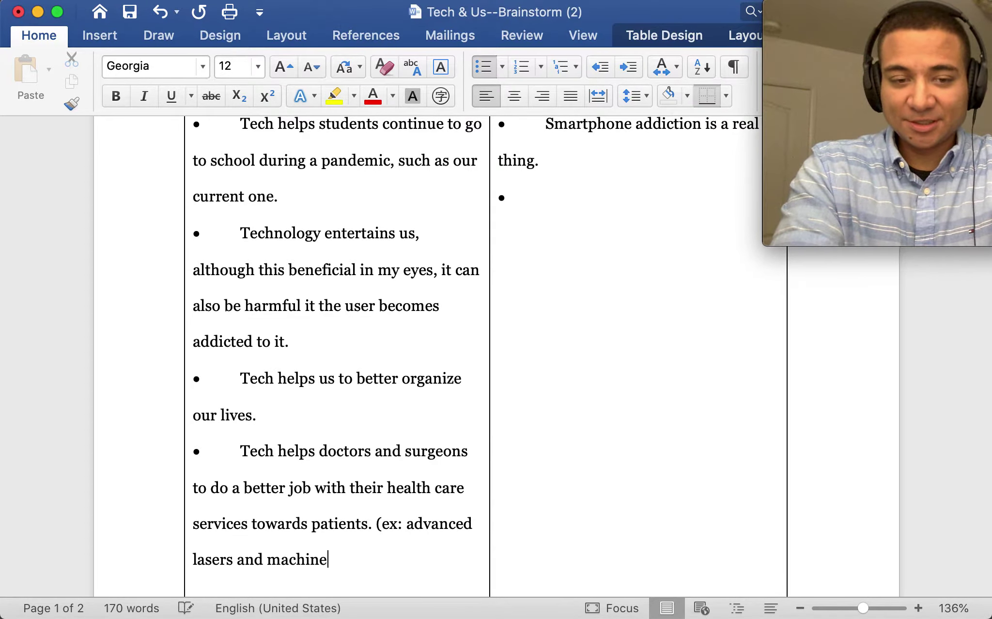
{"action": "type", "text": "s help doc"}
{"action": "key", "text": "BackSpace"}
{"action": "key", "text": "BackSpace"}
{"action": "key", "text": "BackSpace"}
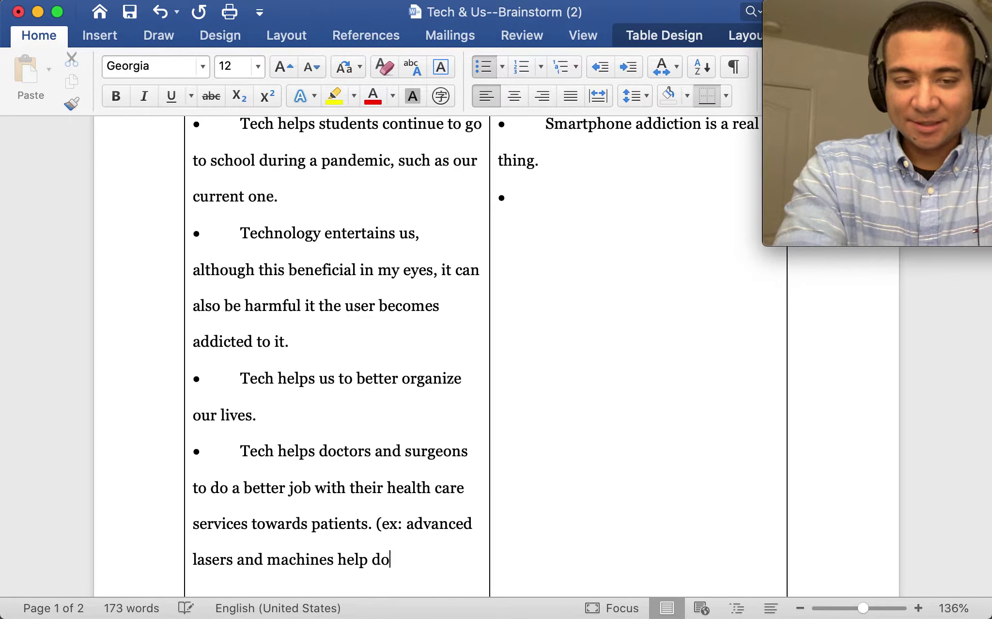
{"action": "type", "text": "surgeons to m"}
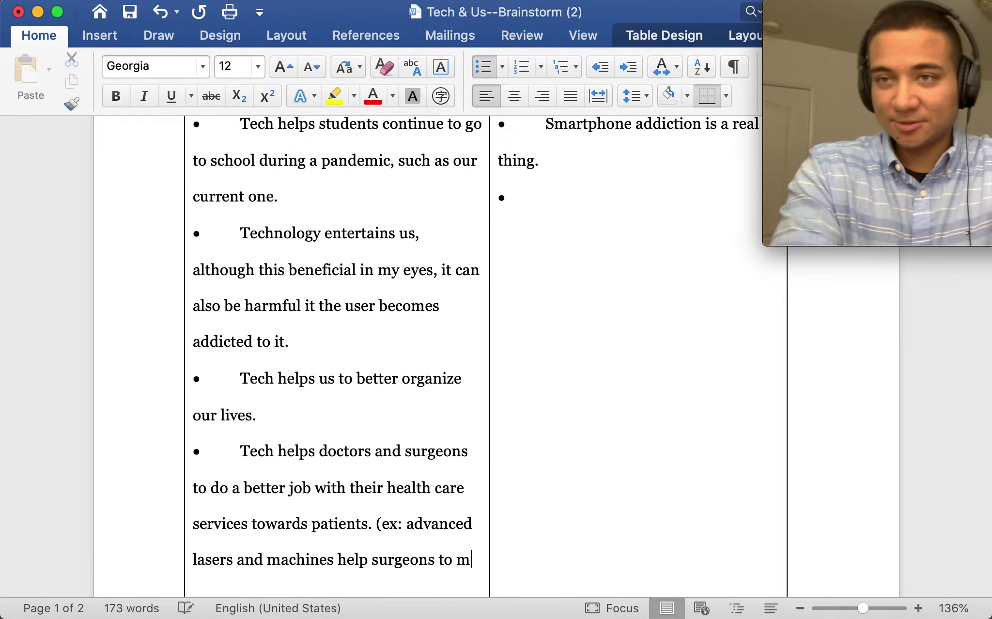
{"action": "type", "text": "ore accurately operate on patients"}
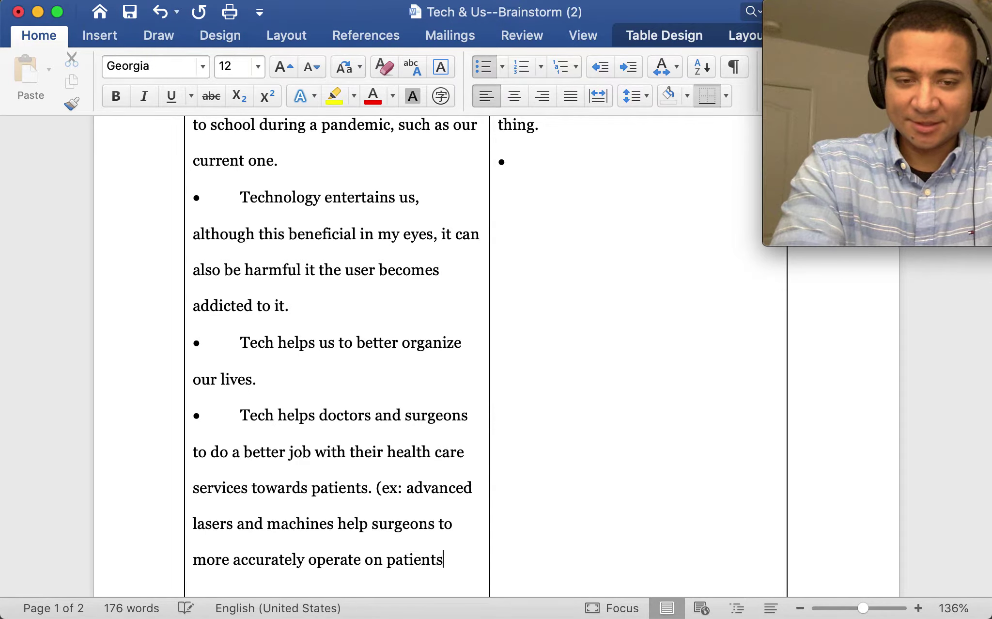
{"action": "type", "text": ")"}
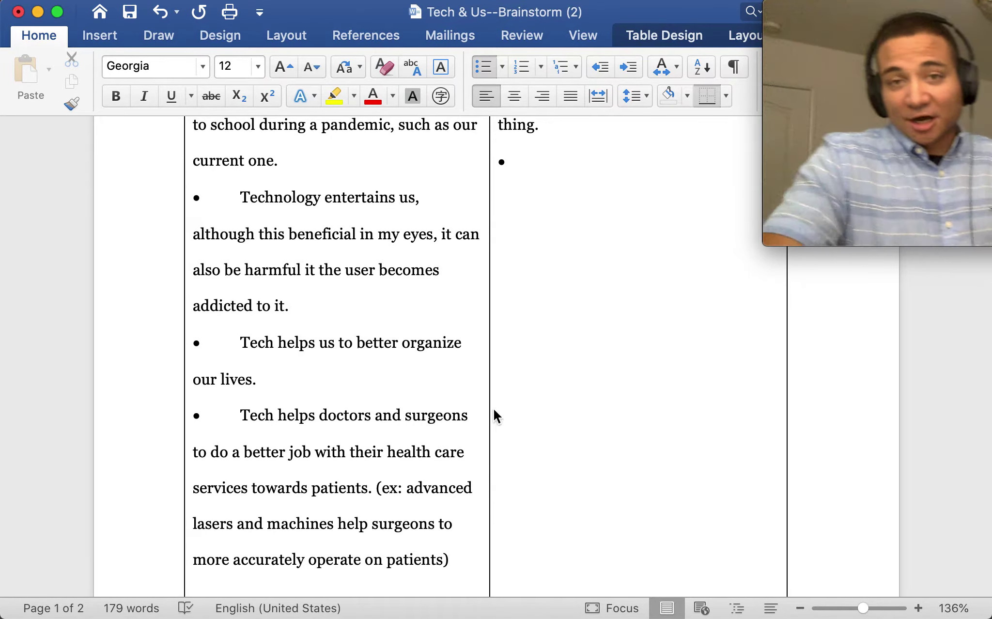
{"action": "scroll", "coordinate": [495, 410], "scroll_direction": "up", "scroll_amount": 5}
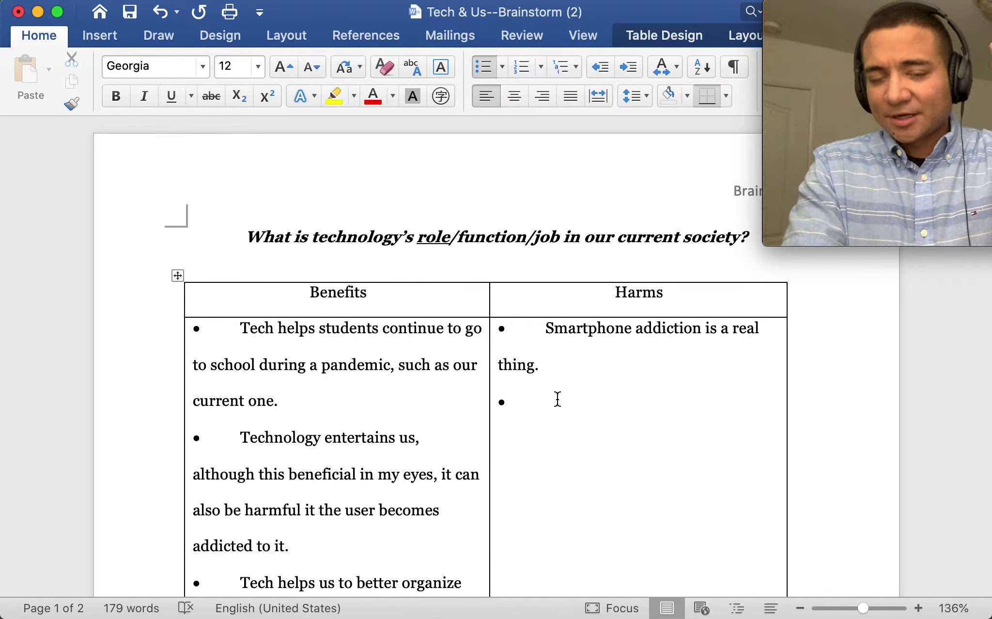
{"action": "key", "text": "BackSpace"}
{"action": "key", "text": "BackSpace"}
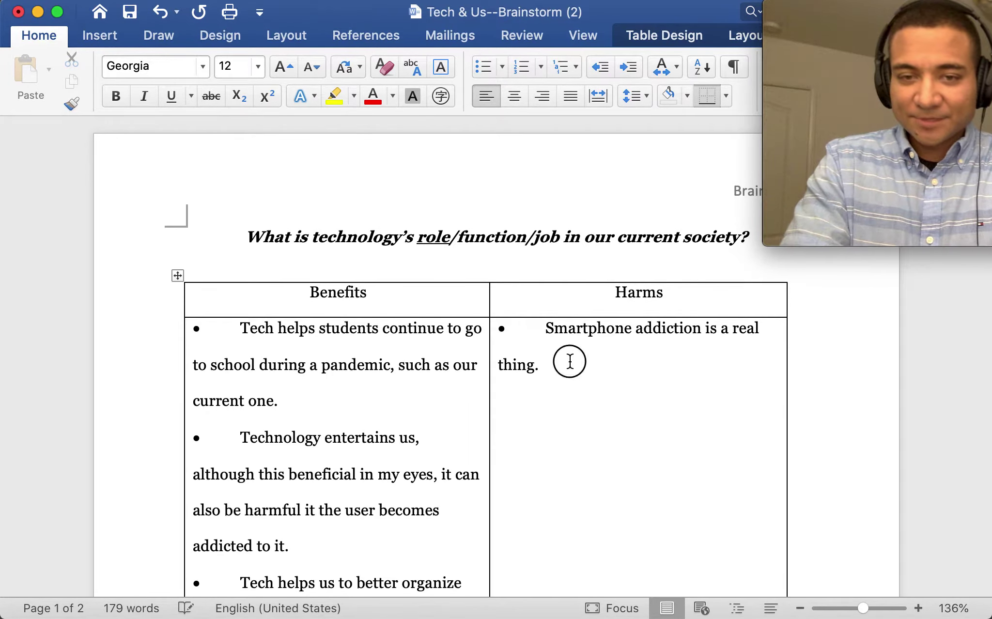
{"action": "key", "text": "Return"}
{"action": "key", "text": "Return"}
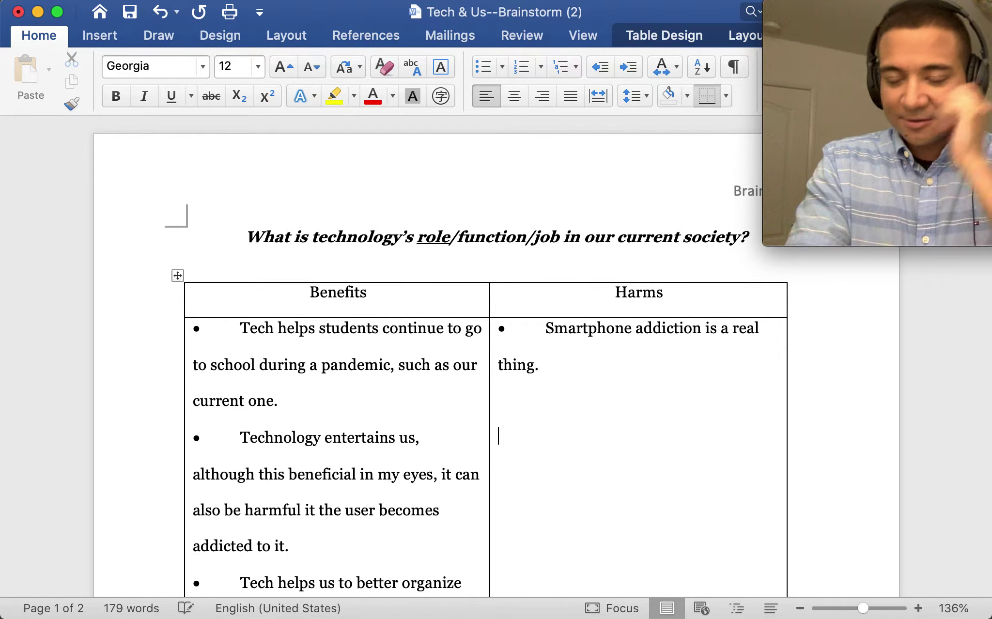
Add placeholder bullets "Adfasdfasdfasd" and "Asdfasdfasdfasdfsda" below the first Harms bullet, followed by an empty bullet.
{"action": "left_click", "coordinate": [572, 357]}
{"action": "key", "text": "Return"}
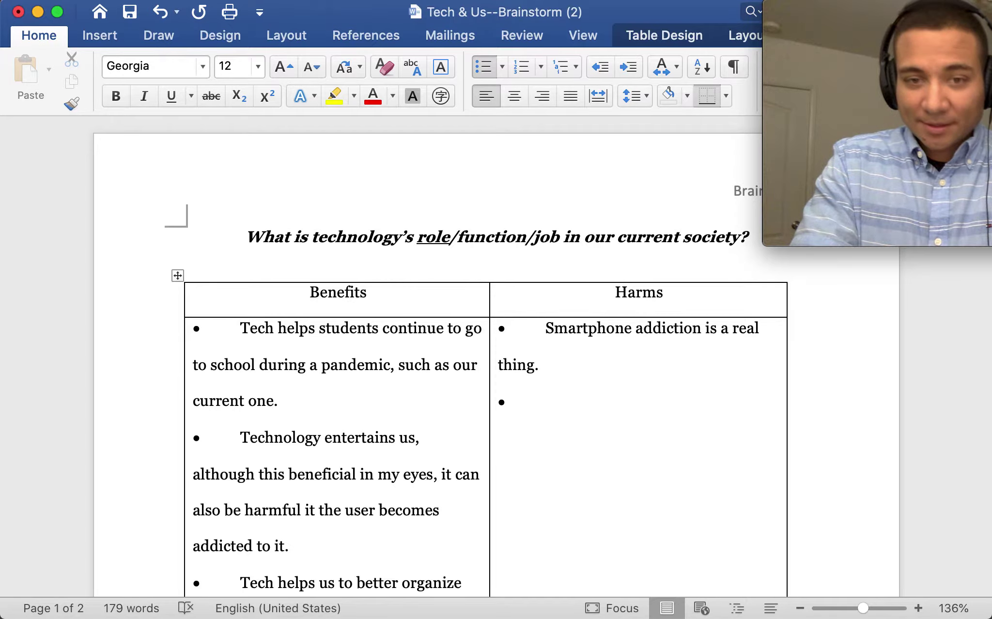
{"action": "type", "text": "adfasdfasdfasd"}
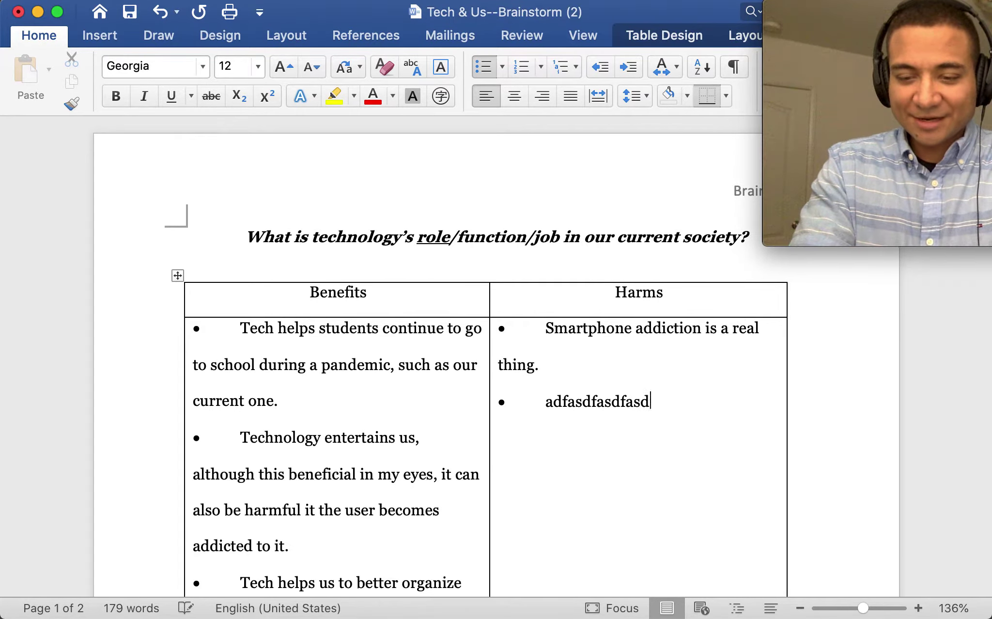
{"action": "key", "text": "Return"}
{"action": "type", "text": "asdfasdfasdfasdfsda"}
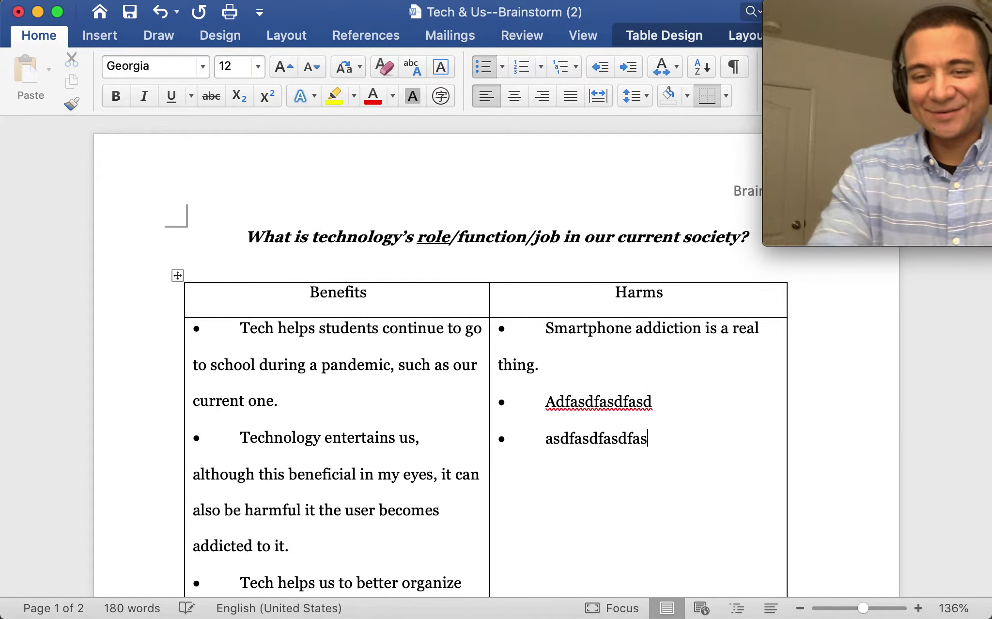
{"action": "key", "text": "Return"}
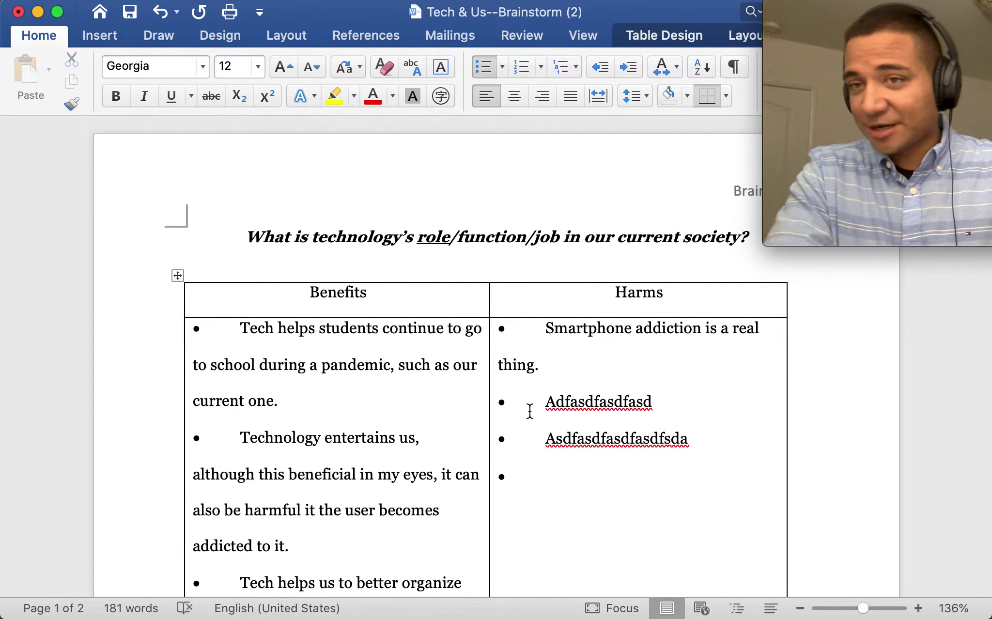
In the working thesis box on the second page, enter "ID (topic) + claim (what you say about the topic) +".
{"action": "scroll", "coordinate": [530, 412], "scroll_direction": "down", "scroll_amount": 20}
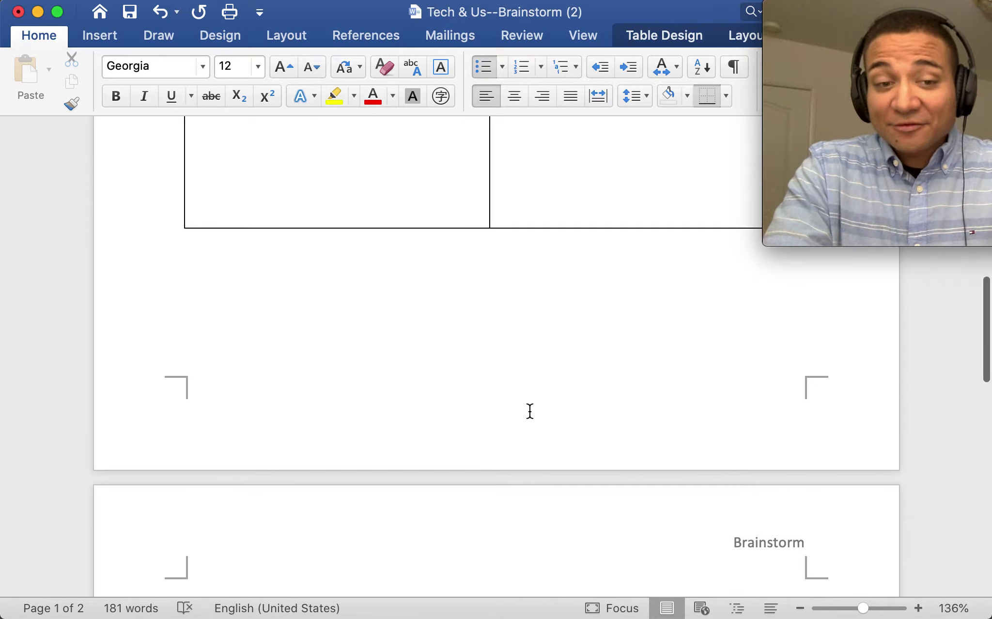
{"action": "scroll", "coordinate": [530, 412], "scroll_direction": "down", "scroll_amount": 3}
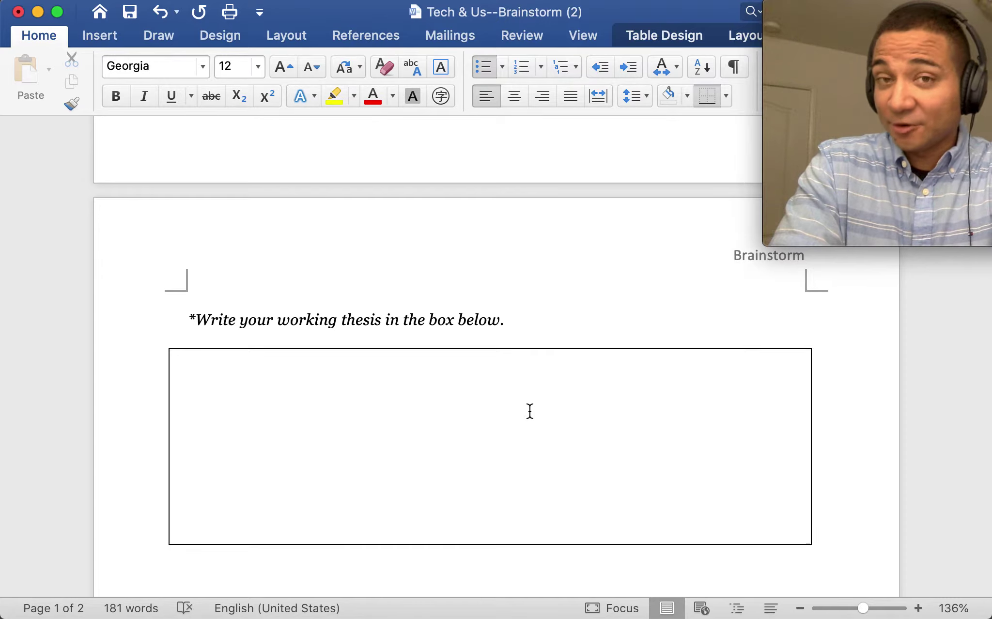
{"action": "scroll", "coordinate": [530, 410], "scroll_direction": "down", "scroll_amount": 2}
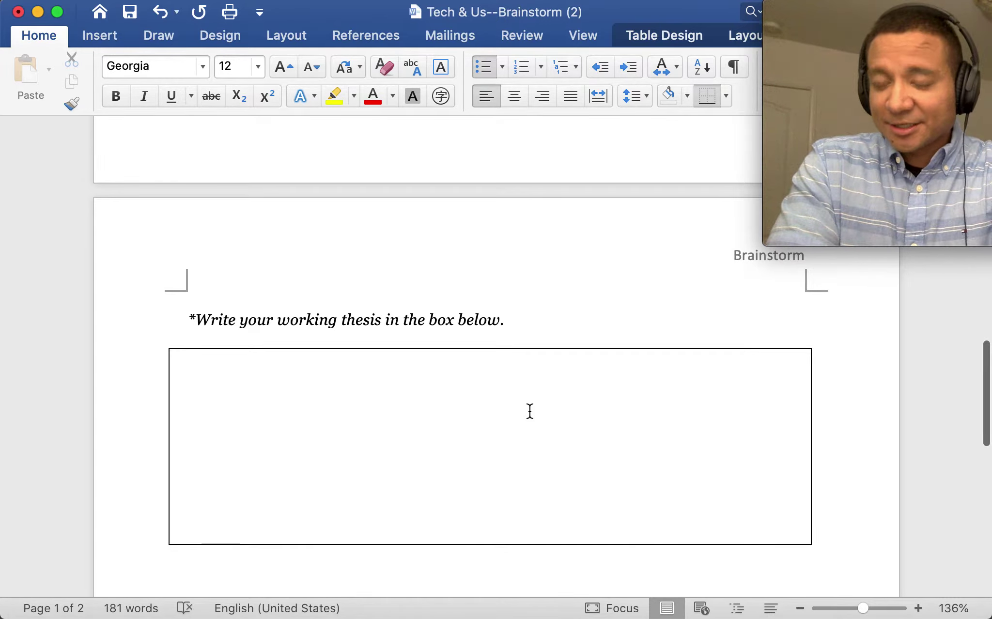
{"action": "scroll", "coordinate": [530, 411], "scroll_direction": "up", "scroll_amount": 3}
{"action": "scroll", "coordinate": [530, 411], "scroll_direction": "up", "scroll_amount": 2}
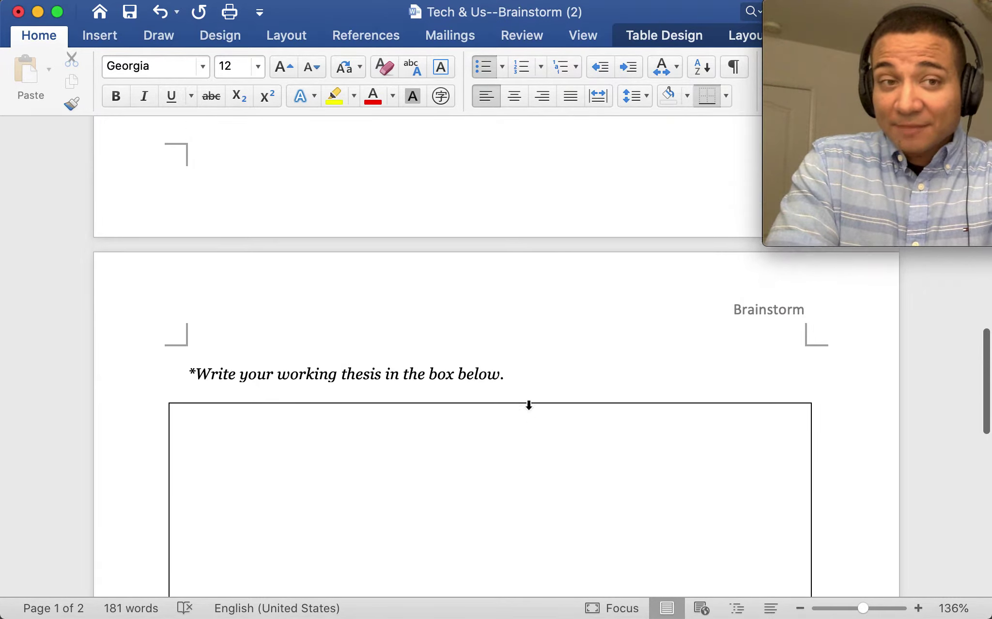
{"action": "scroll", "coordinate": [530, 411], "scroll_direction": "down", "scroll_amount": 2}
{"action": "left_click", "coordinate": [487, 454]}
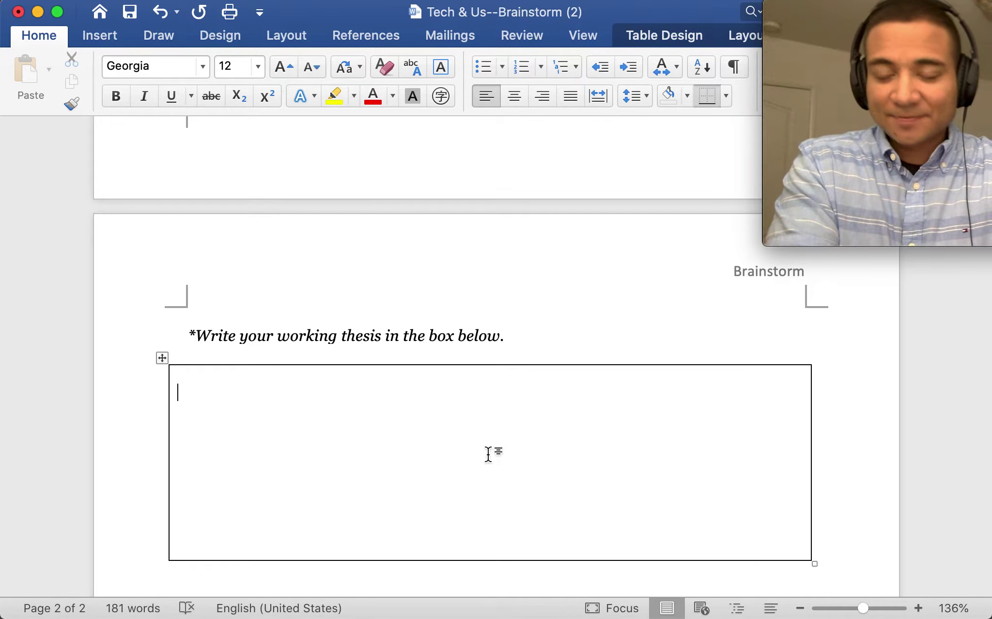
{"action": "type", "text": "ID ("}
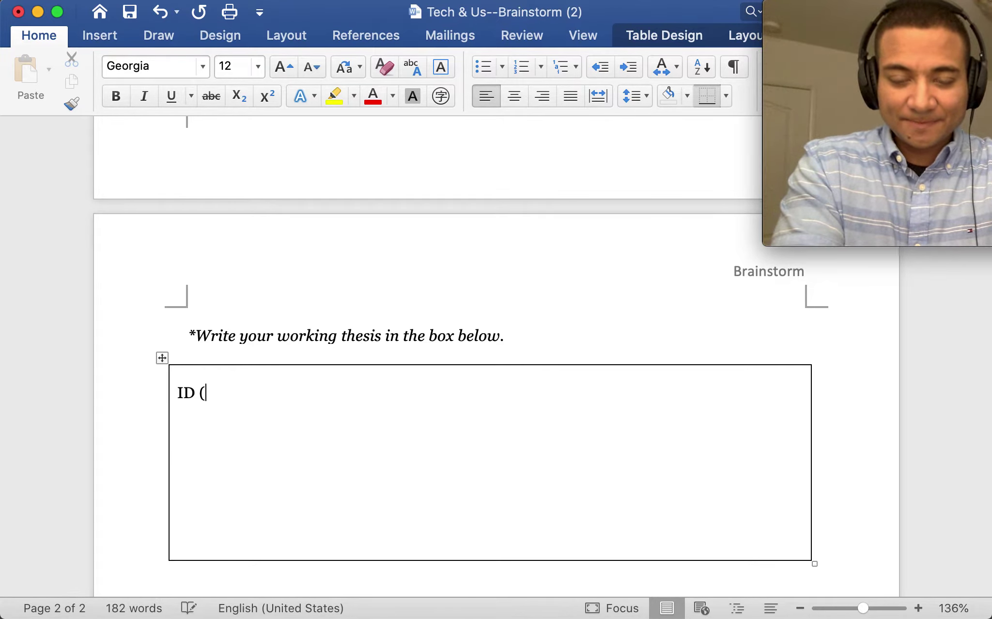
{"action": "type", "text": "topic) "}
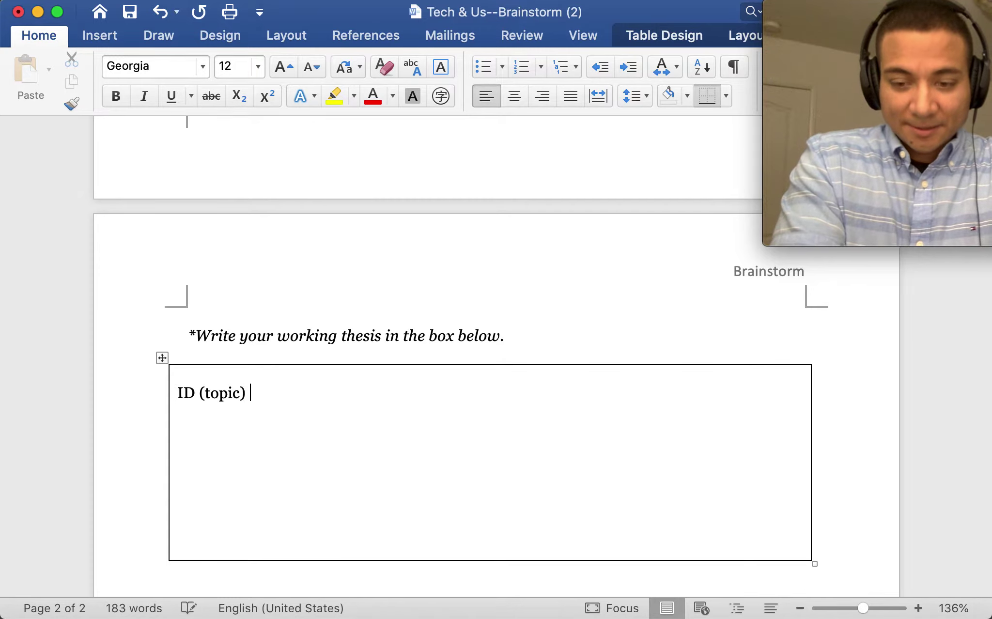
{"action": "type", "text": "+ claim (what"}
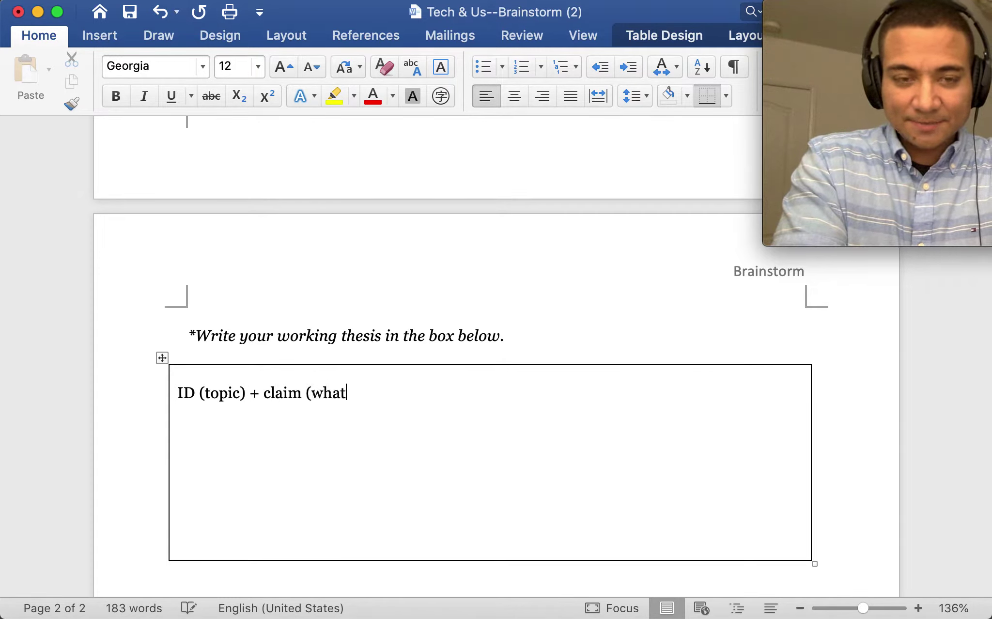
{"action": "type", "text": " you say about t"}
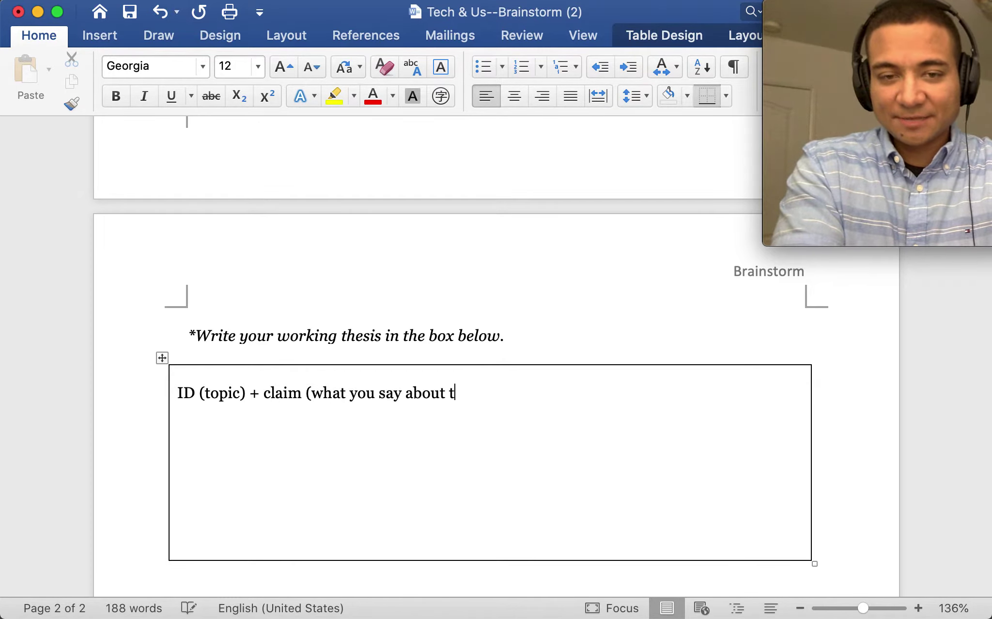
{"action": "type", "text": "he topic)"}
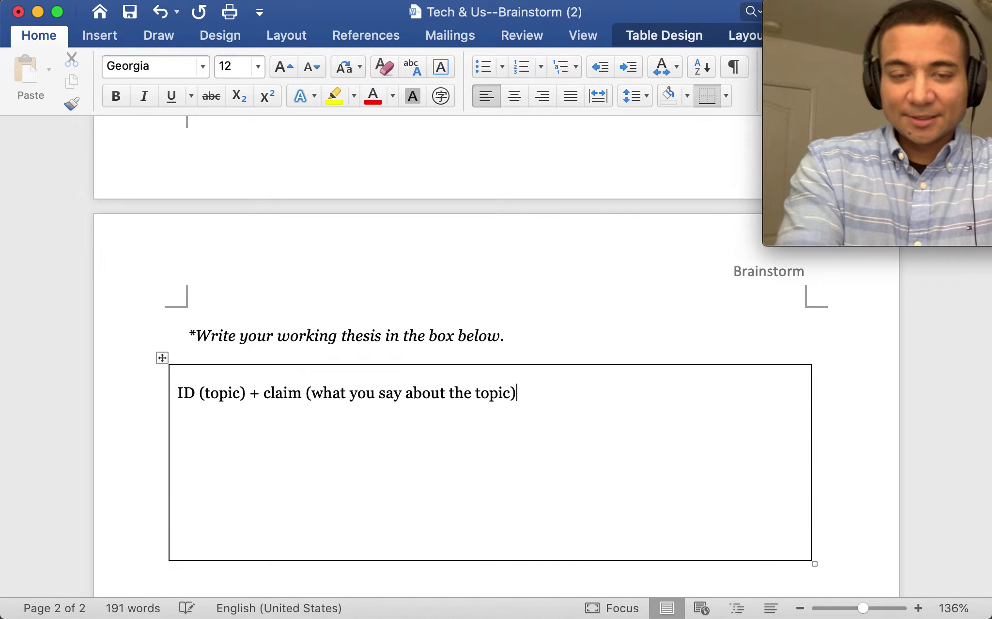
{"action": "type", "text": " +"}
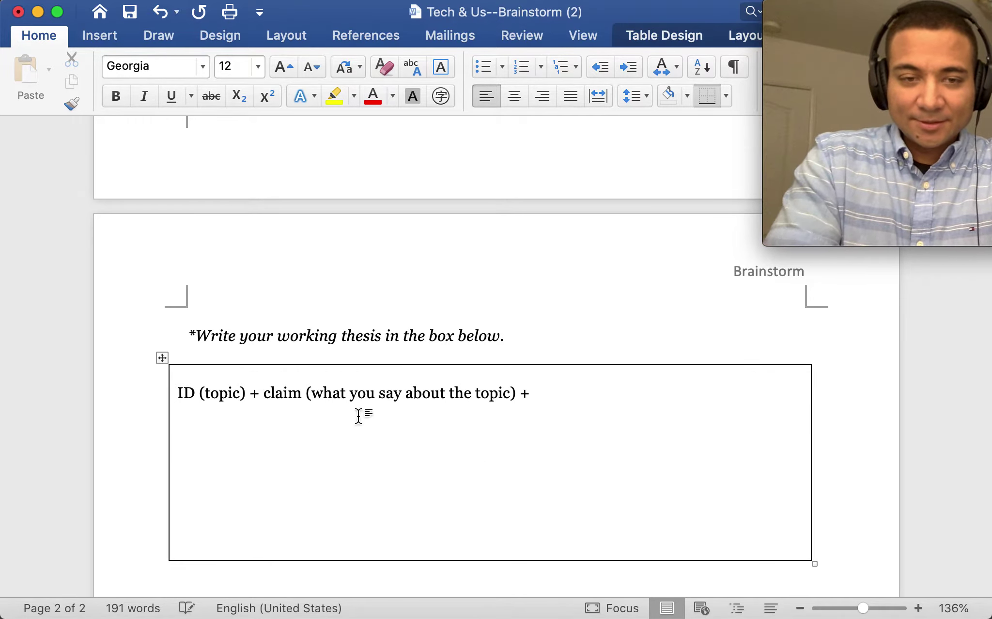
Insert "have to" before "say" in the thesis formula and complete the formula with "direction (reasons for your claim) = thesis".
{"action": "left_click", "coordinate": [382, 391]}
{"action": "type", "text": "have to"}
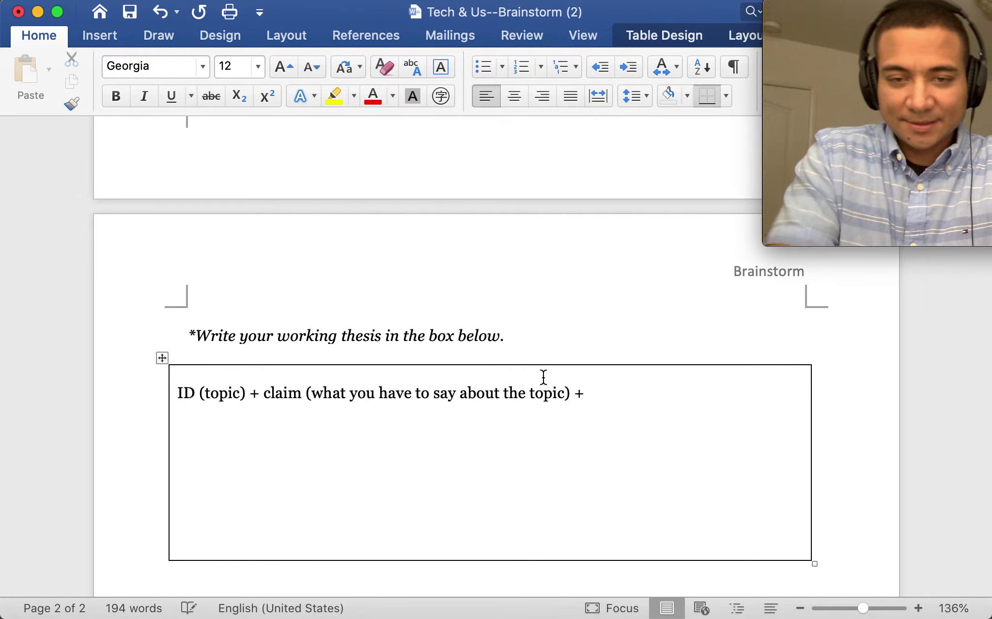
{"action": "left_click", "coordinate": [645, 397]}
{"action": "type", "text": "direc"}
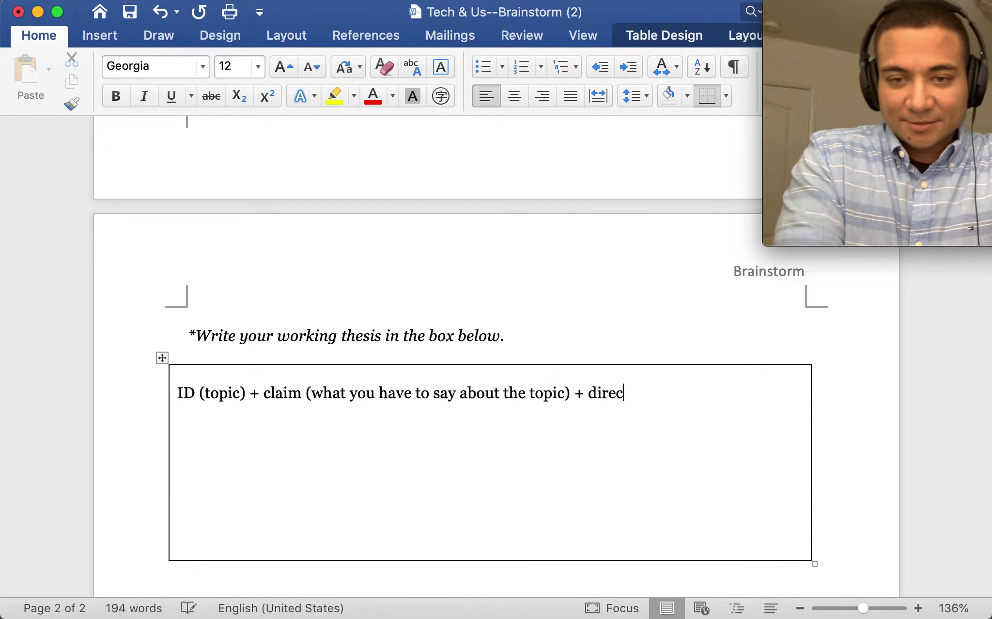
{"action": "type", "text": "tion (reasons for "}
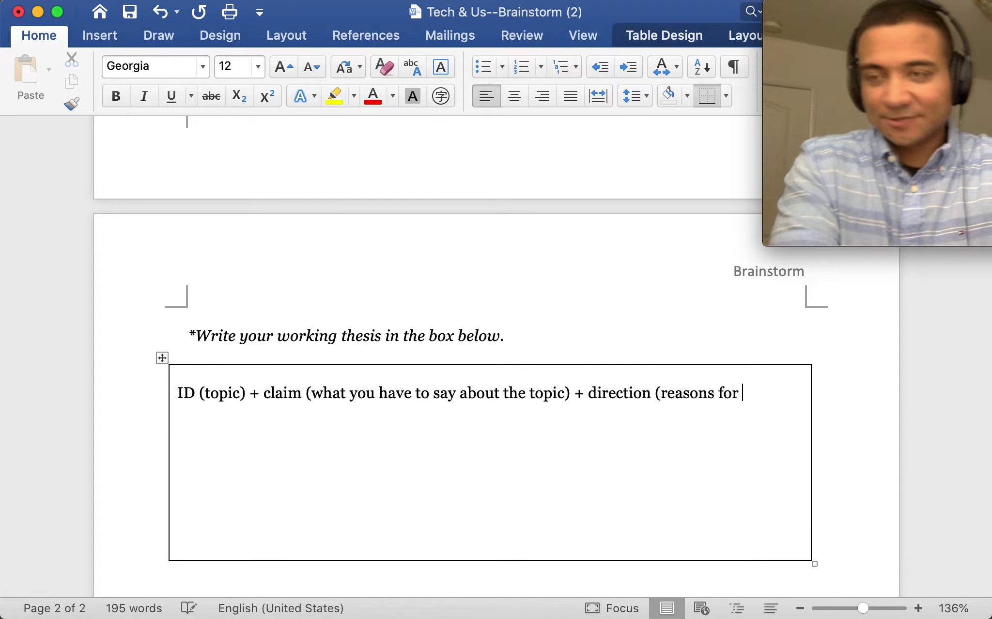
{"action": "type", "text": "your c"}
{"action": "key", "text": "BackSpace"}
{"action": "key", "text": "BackSpace"}
{"action": "key", "text": "BackSpace"}
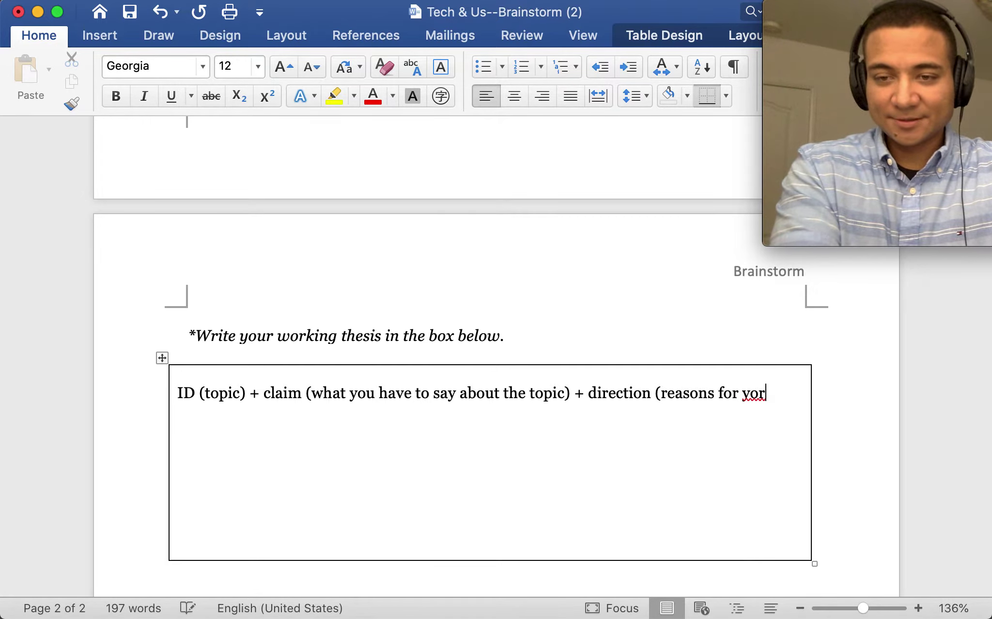
{"action": "type", "text": "ur claim) "}
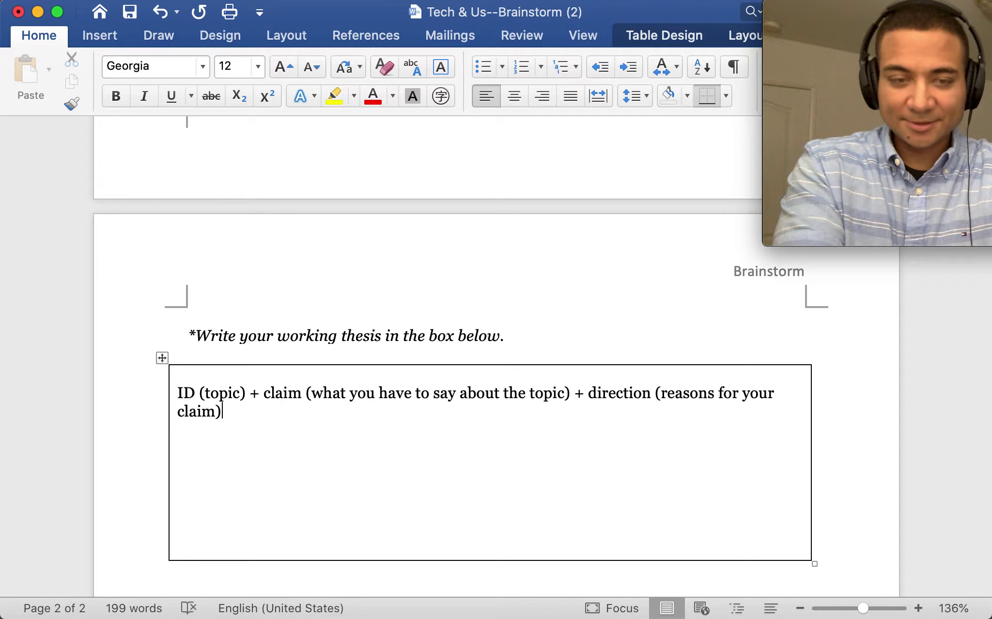
{"action": "type", "text": "= thesis"}
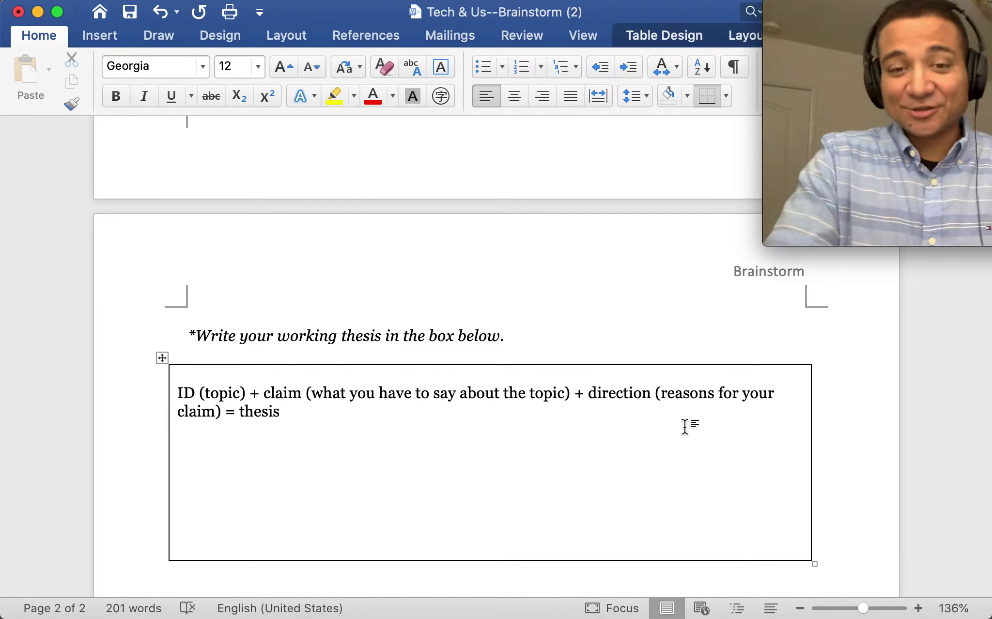
Examine the Sample Thesis below the box for its claim and direction, selecting the reason "because it helps to make our lives easier".
{"action": "scroll", "coordinate": [576, 467], "scroll_direction": "down", "scroll_amount": 10}
{"action": "scroll", "coordinate": [573, 468], "scroll_direction": "down", "scroll_amount": 2}
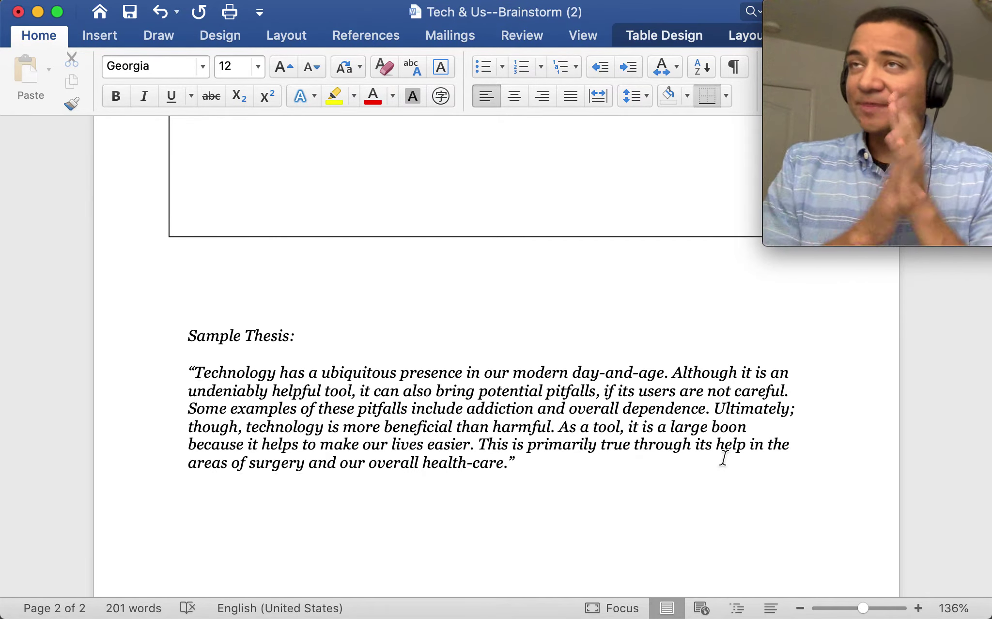
{"action": "scroll", "coordinate": [723, 458], "scroll_direction": "up", "scroll_amount": 3}
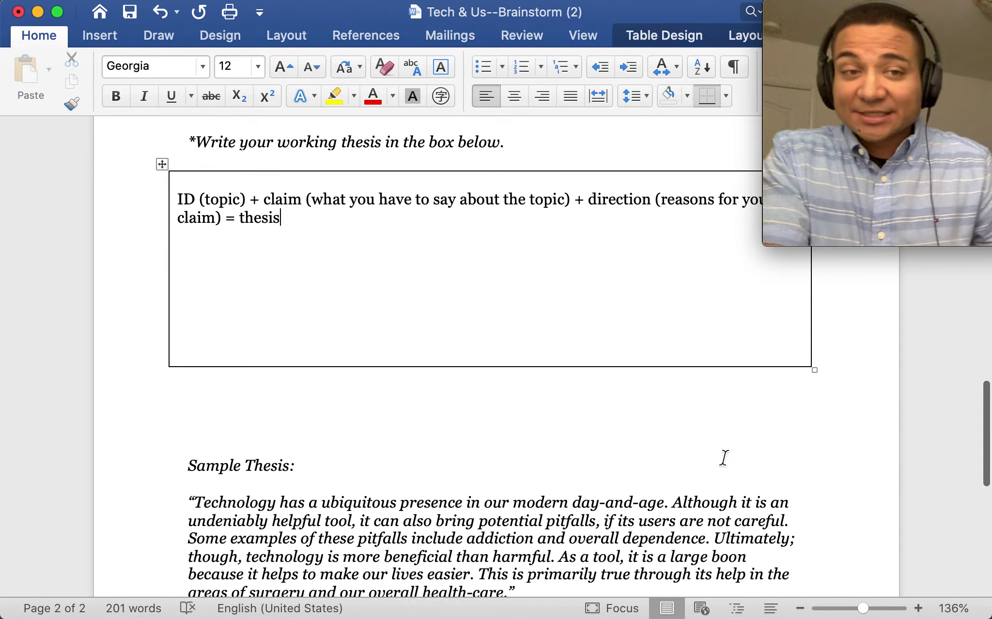
{"action": "scroll", "coordinate": [723, 458], "scroll_direction": "down", "scroll_amount": 1}
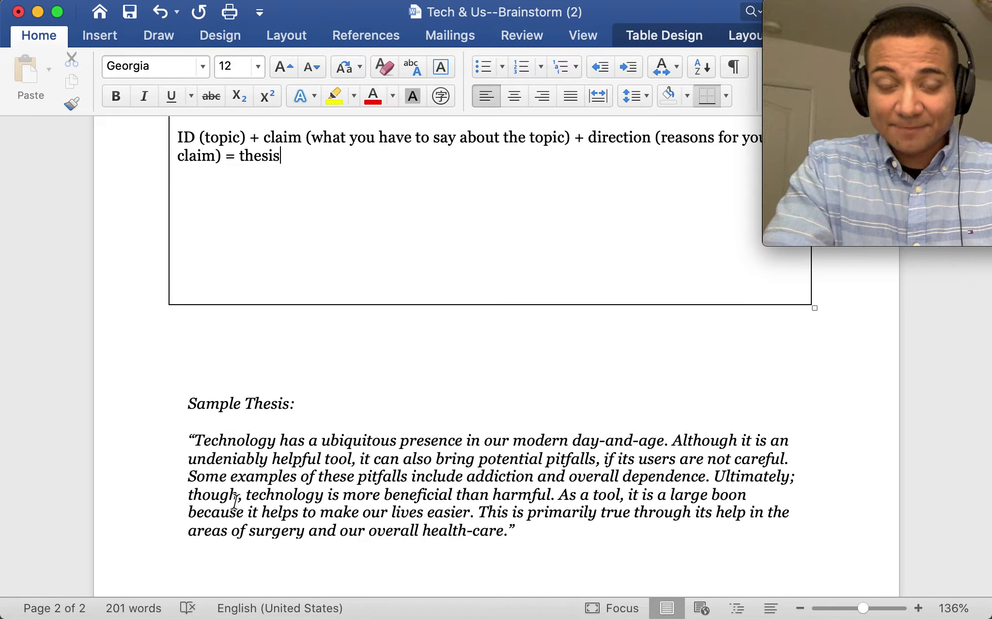
{"action": "left_click_drag", "start_coordinate": [376, 495], "coordinate": [531, 494]}
{"action": "left_click", "coordinate": [531, 494]}
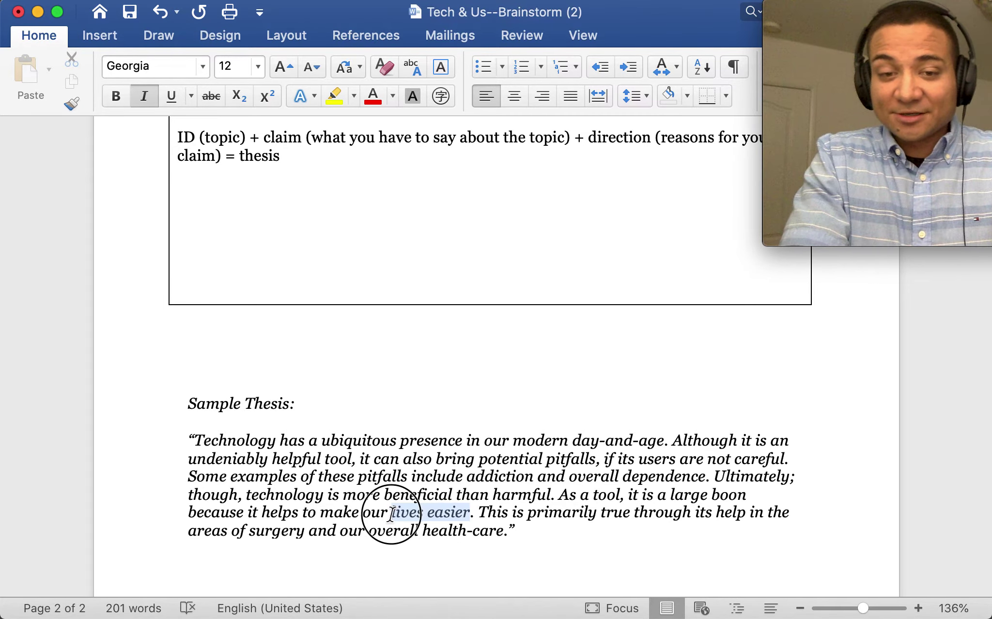
{"action": "left_click_drag", "start_coordinate": [391, 513], "coordinate": [185, 513]}
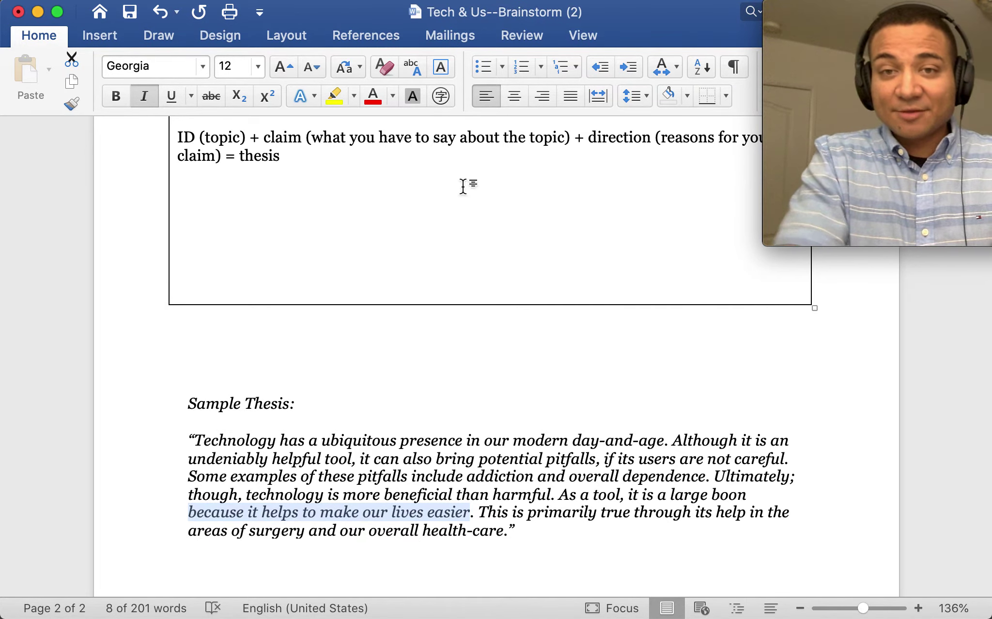
{"action": "left_click", "coordinate": [577, 535]}
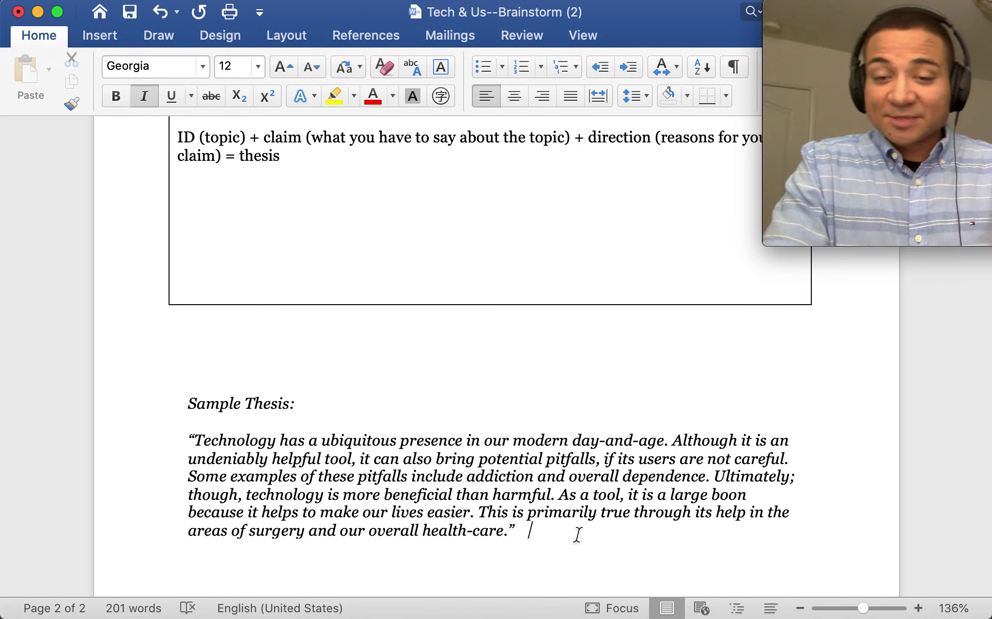
{"action": "key", "text": "super+shift+5"}
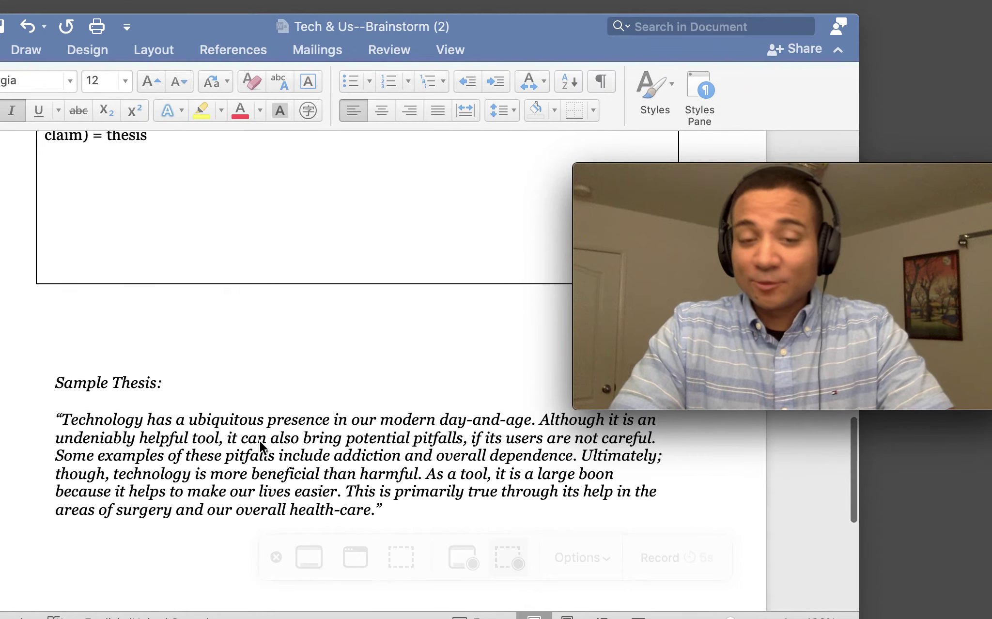
{"action": "scroll", "coordinate": [259, 441], "scroll_direction": "up", "scroll_amount": 1}
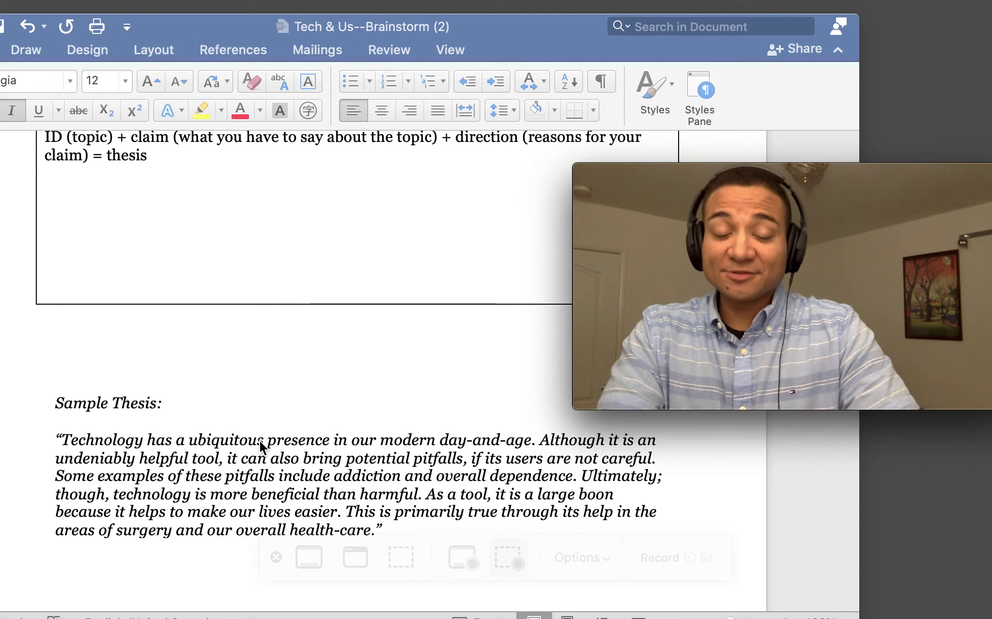
{"action": "scroll", "coordinate": [260, 441], "scroll_direction": "up", "scroll_amount": 5}
{"action": "scroll", "coordinate": [259, 440], "scroll_direction": "down", "scroll_amount": 5}
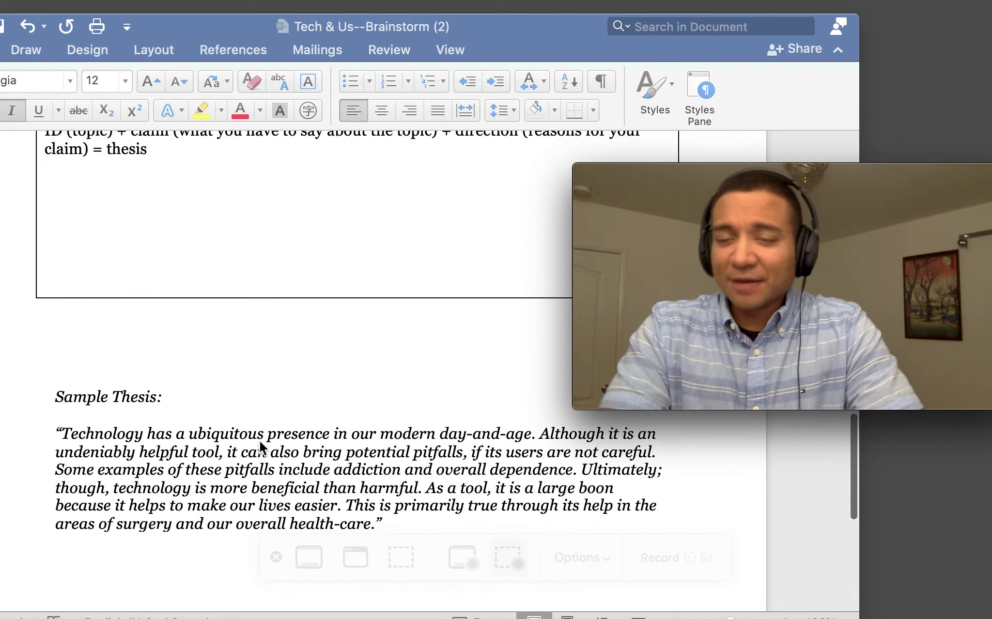
{"action": "scroll", "coordinate": [259, 440], "scroll_direction": "up", "scroll_amount": 1}
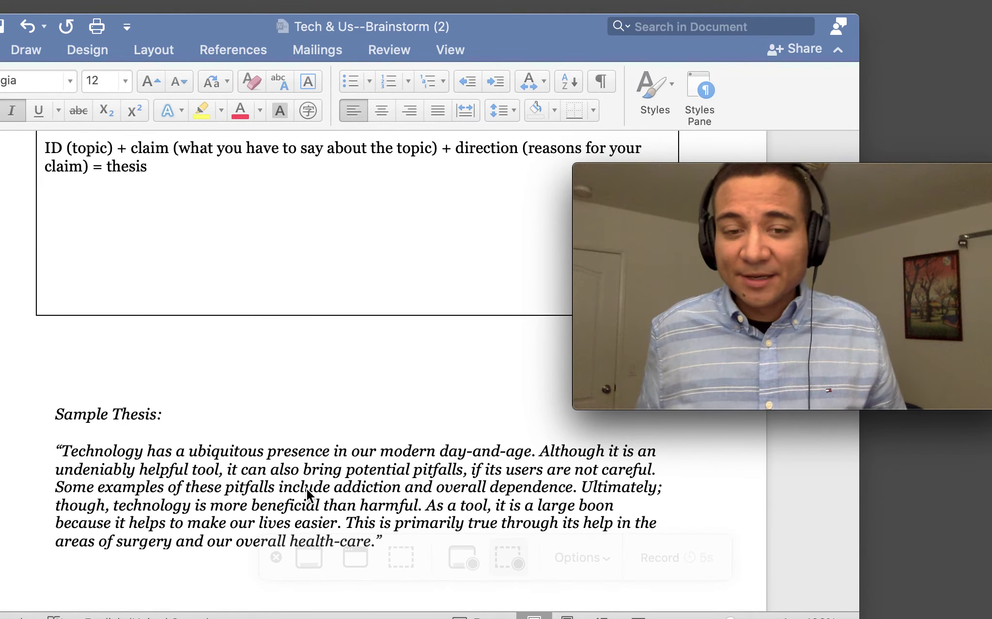
{"action": "scroll", "coordinate": [307, 490], "scroll_direction": "down", "scroll_amount": 3}
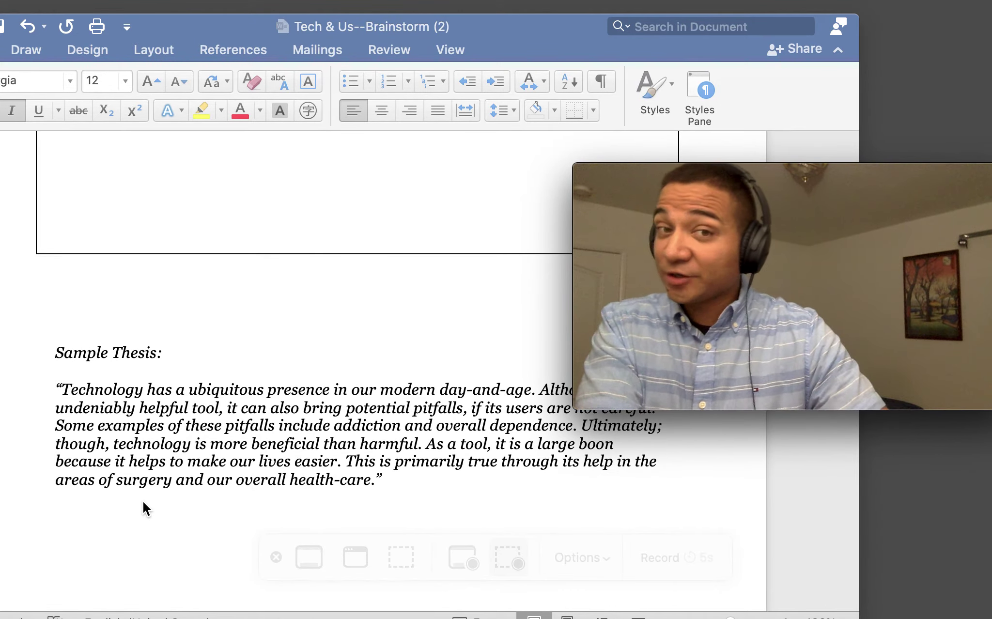
{"action": "scroll", "coordinate": [143, 501], "scroll_direction": "up", "scroll_amount": 9}
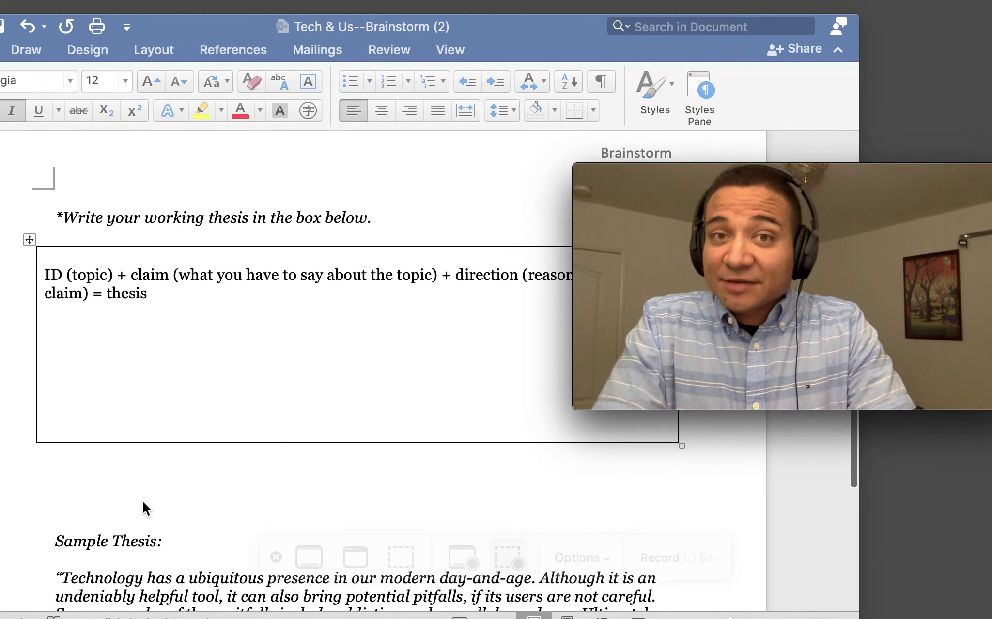
Move the Movie Recording window off the thesis formula and reposition the document window beside it.
{"action": "mouse_move", "coordinate": [656, 203]}
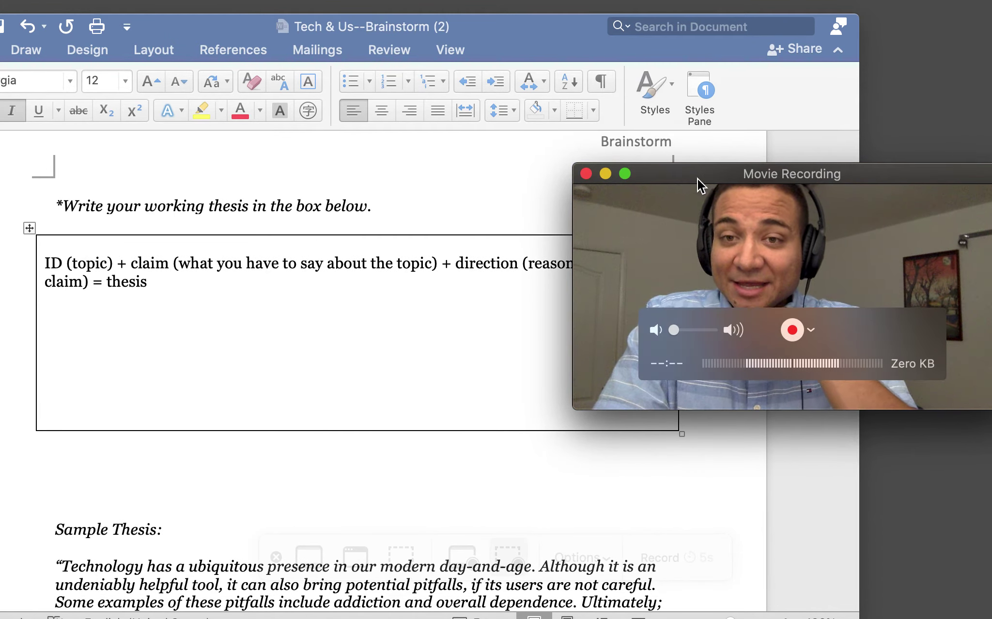
{"action": "left_click_drag", "start_coordinate": [696, 178], "coordinate": [779, 48]}
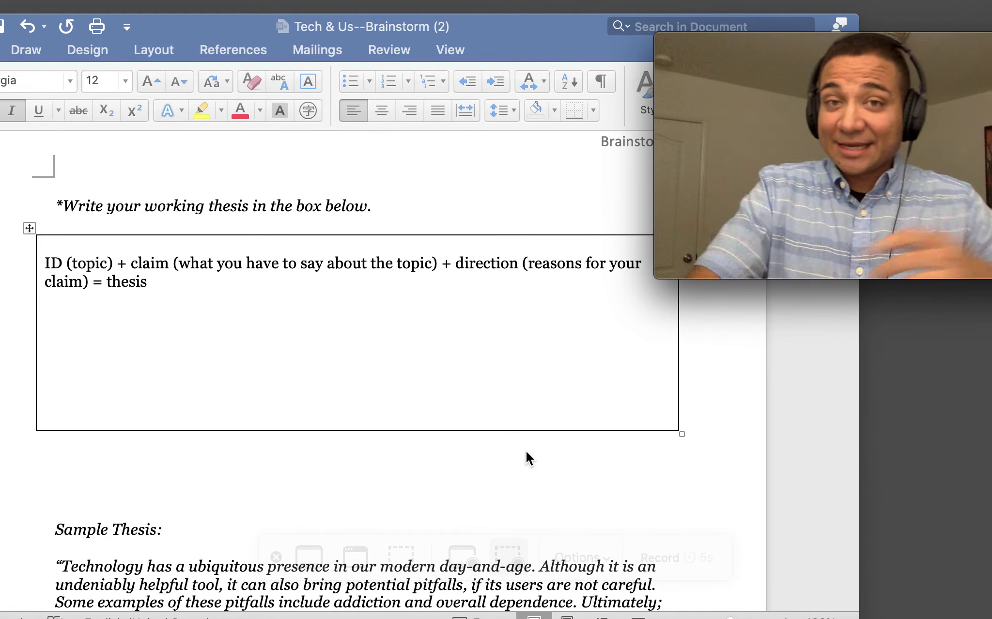
{"action": "left_click_drag", "start_coordinate": [554, 37], "coordinate": [595, 22]}
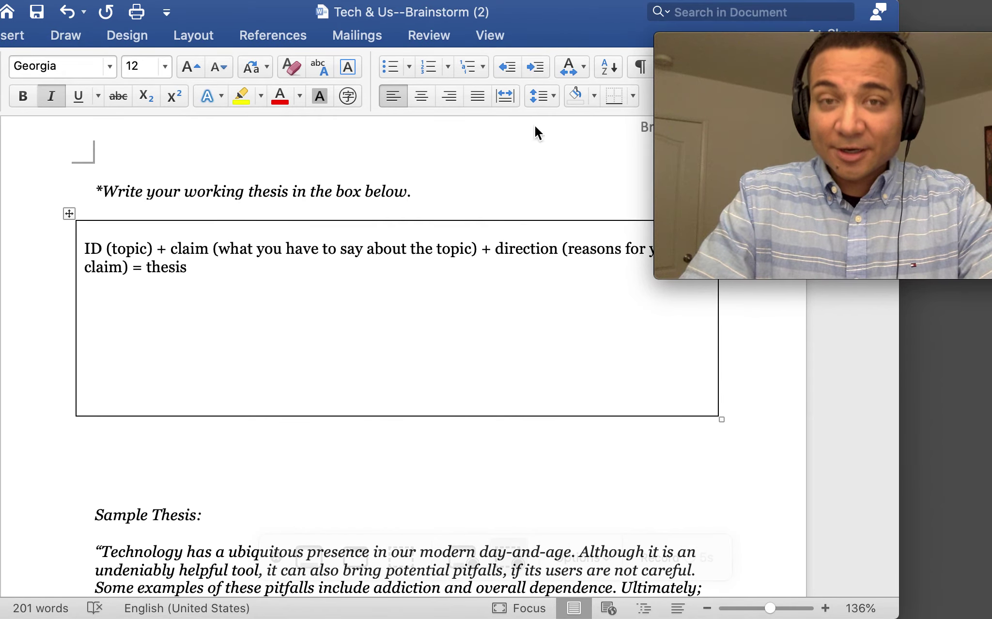
{"action": "scroll", "coordinate": [403, 349], "scroll_direction": "down", "scroll_amount": 20}
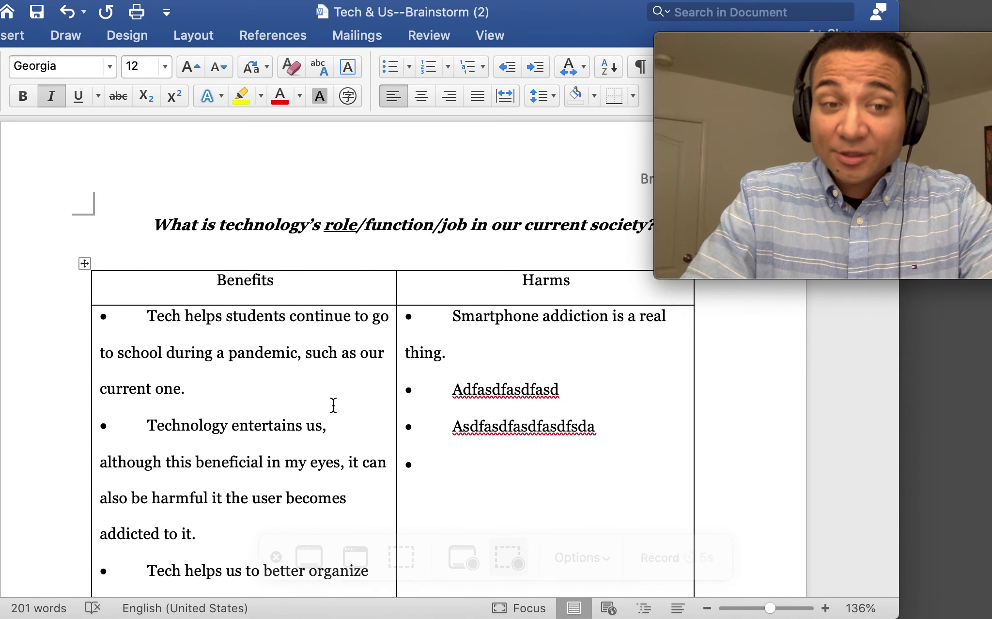
{"action": "scroll", "coordinate": [334, 405], "scroll_direction": "down", "scroll_amount": 2}
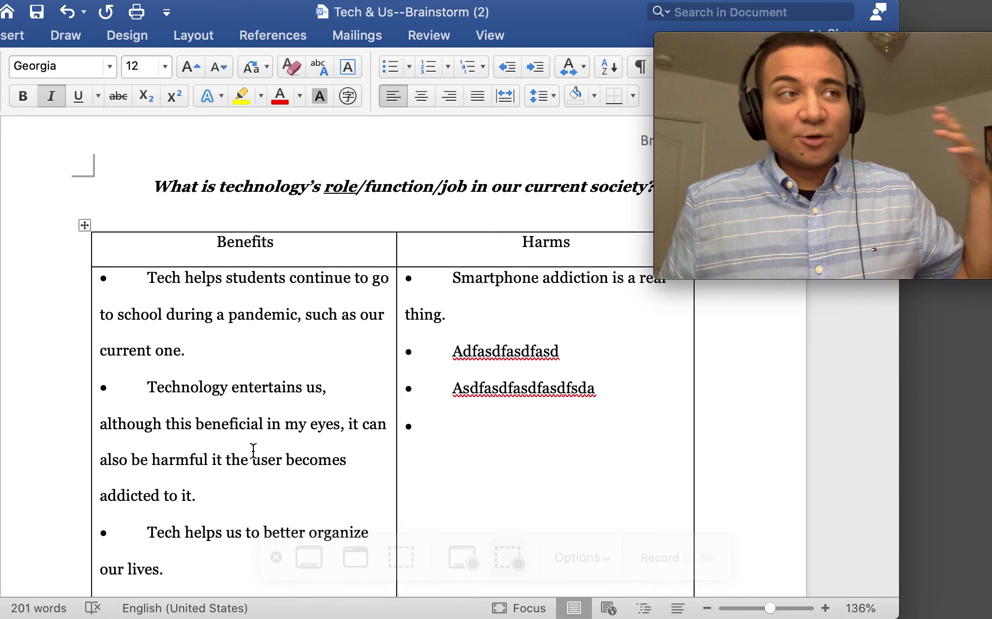
{"action": "scroll", "coordinate": [253, 450], "scroll_direction": "down", "scroll_amount": 15}
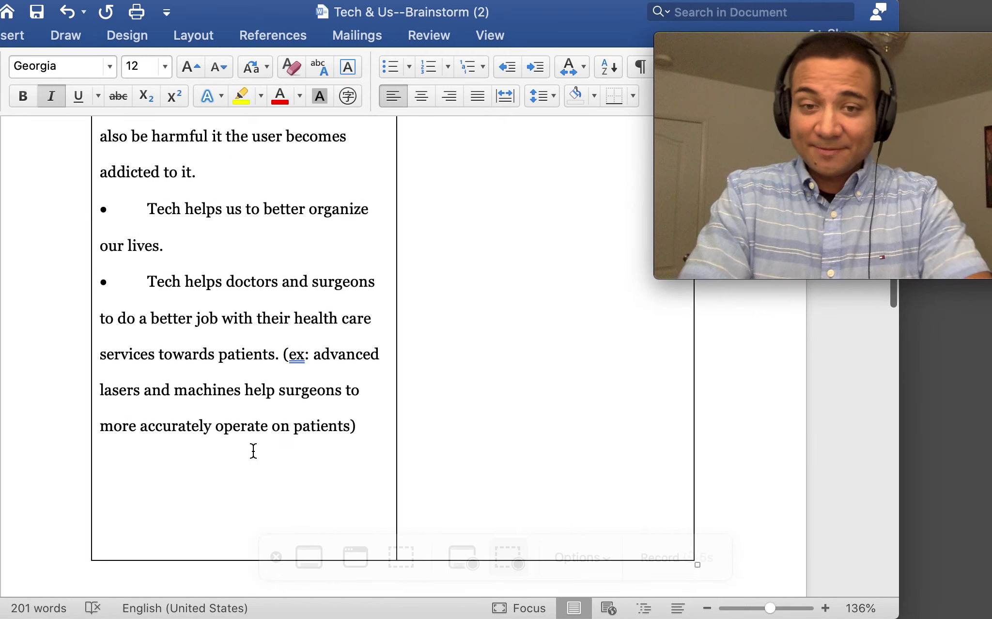
Minimize the brainstorm document and switch to the minimized Chrome window with the Tech & Us brainstorm assignment page.
{"action": "scroll", "coordinate": [251, 422], "scroll_direction": "up", "scroll_amount": 15}
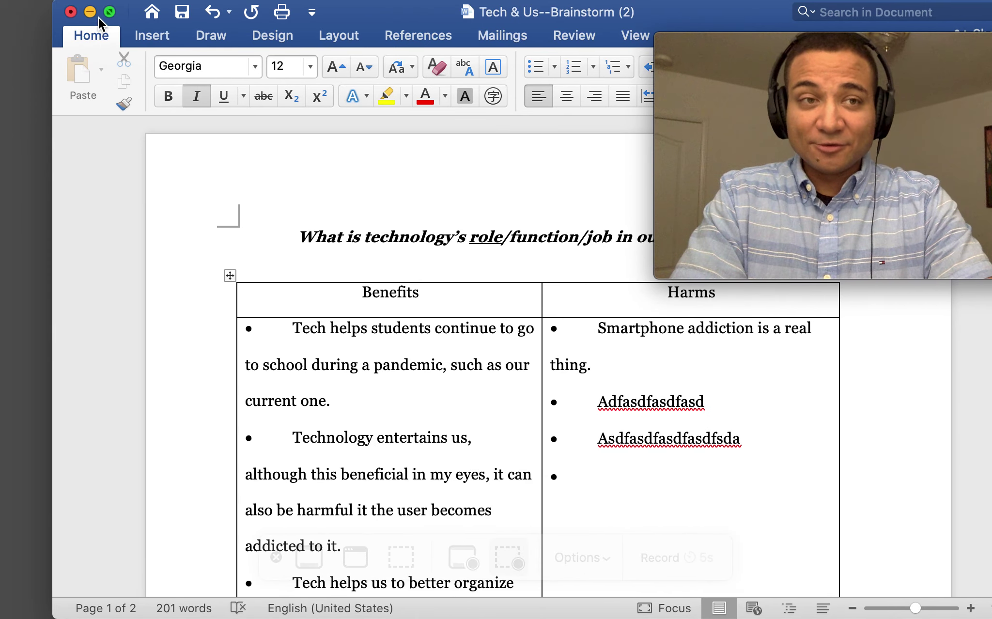
{"action": "left_click", "coordinate": [91, 12]}
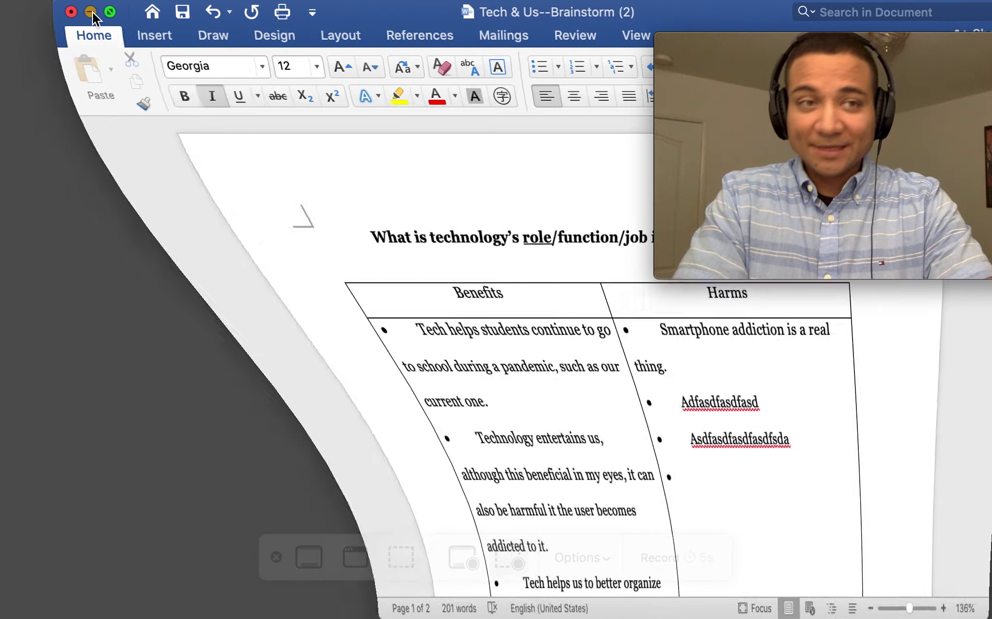
{"action": "left_click", "coordinate": [842, 611]}
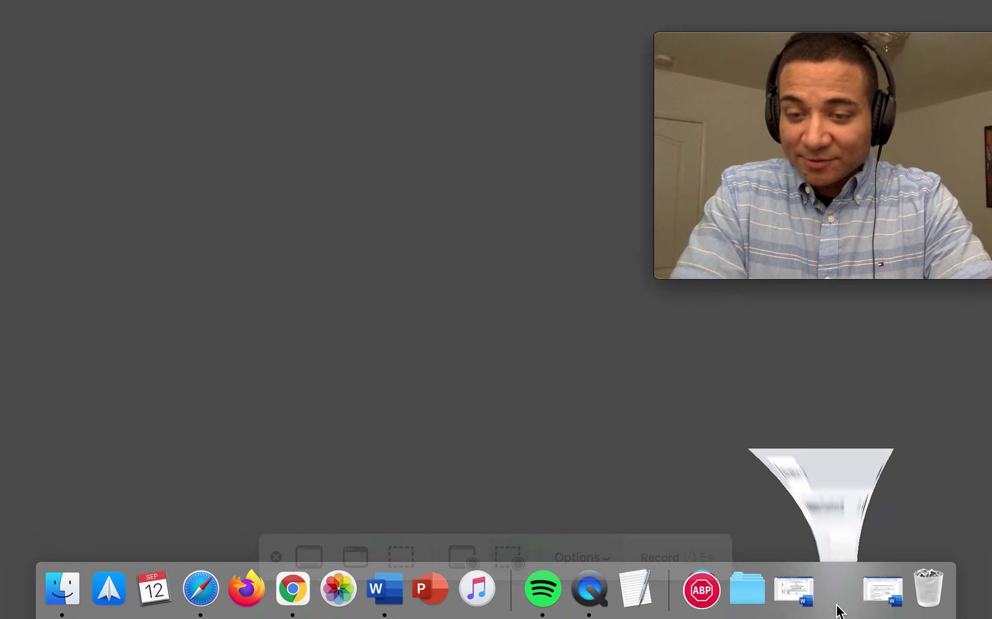
Examine the submission instructions, accepted file types and due date at the end of the assignment page, and minimize the browser window.
{"action": "scroll", "coordinate": [556, 188], "scroll_direction": "down", "scroll_amount": 5}
{"action": "scroll", "coordinate": [556, 188], "scroll_direction": "down", "scroll_amount": 3}
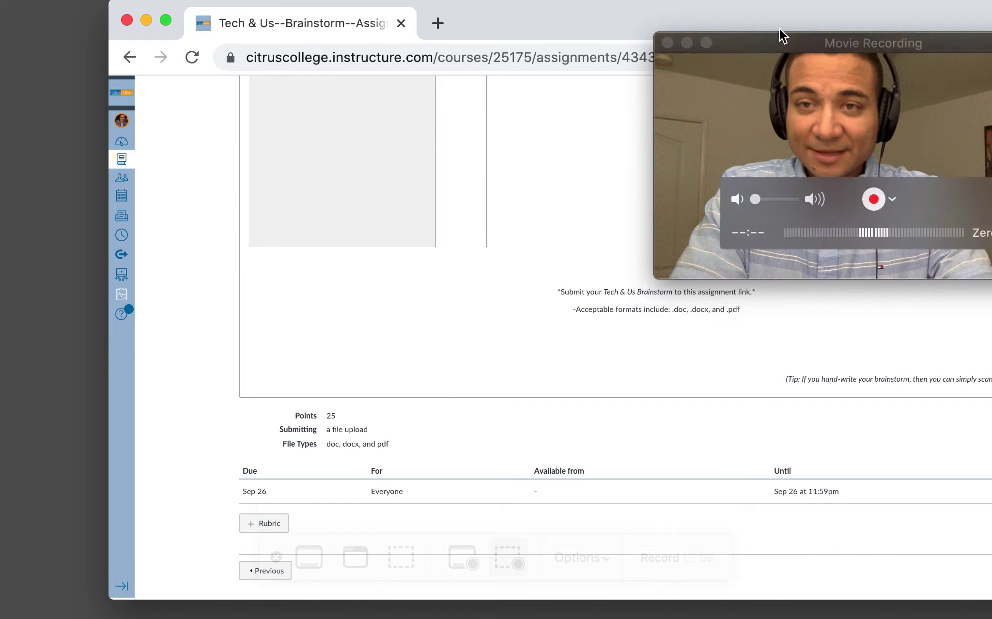
{"action": "left_click_drag", "start_coordinate": [809, 18], "coordinate": [571, 12]}
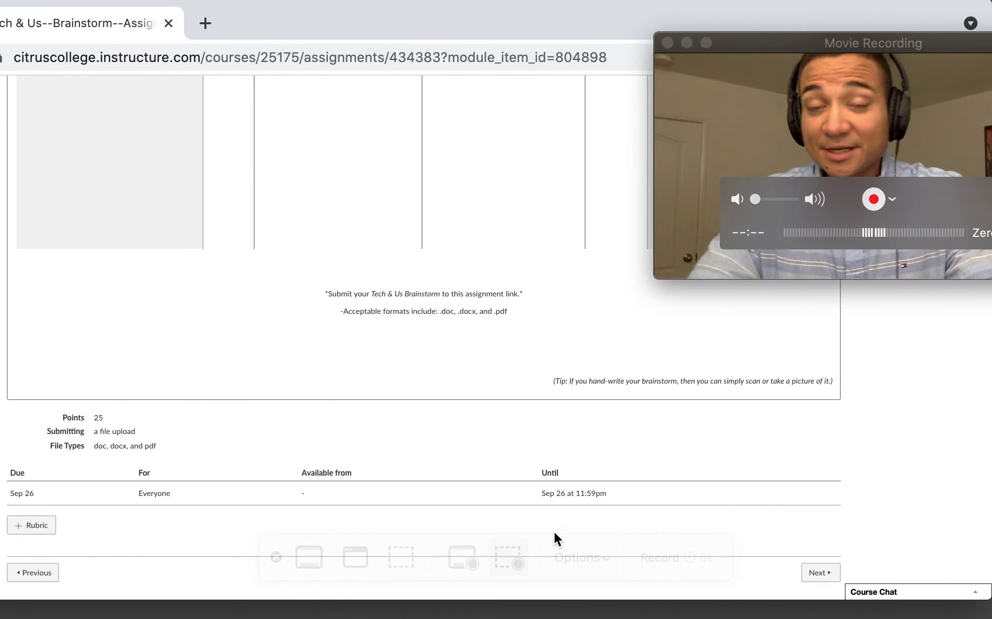
{"action": "double_click", "coordinate": [494, 35]}
{"action": "left_click", "coordinate": [171, 93]}
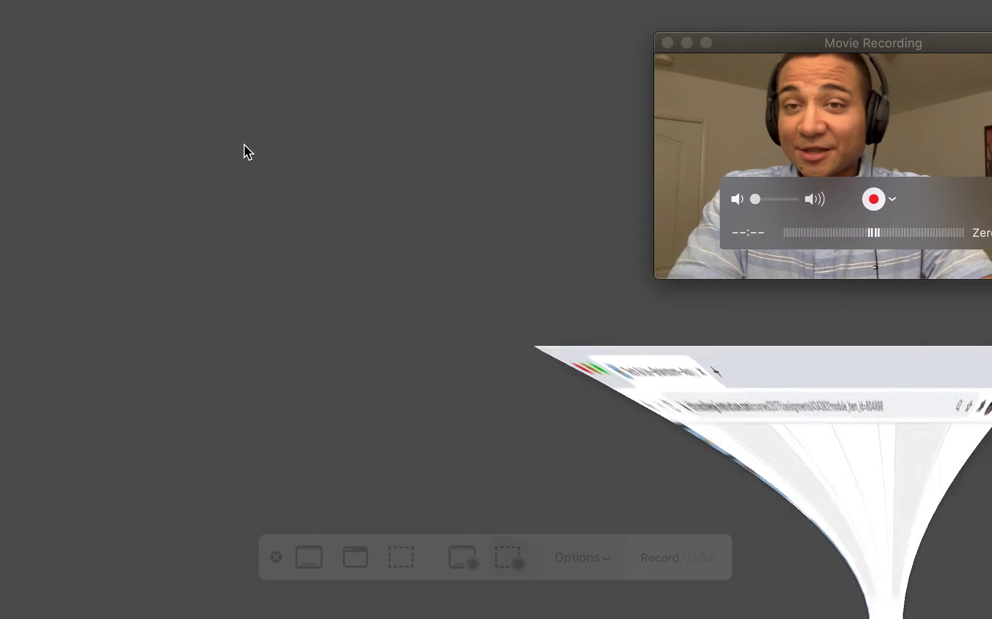